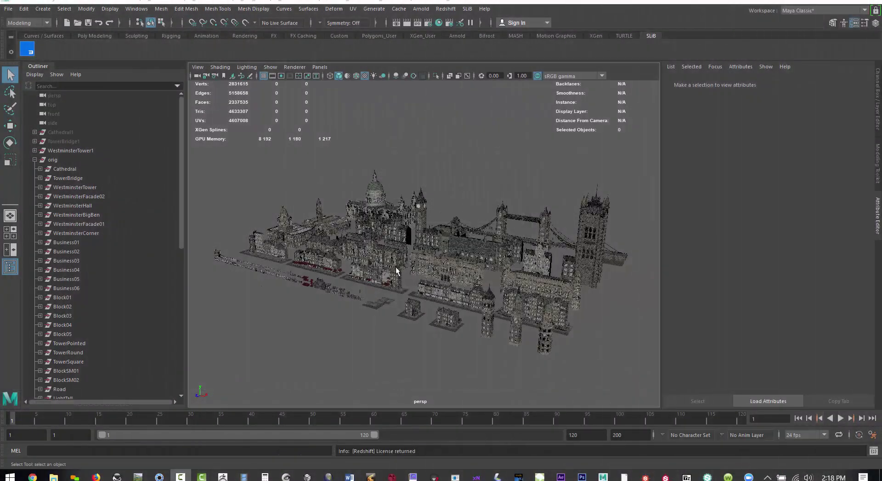
Step: Look over the Victorian assets already stored in the SLiB Browser library
{"action": "left_click_drag", "start_coordinate": [0, 87], "coordinate": [452, 67]}
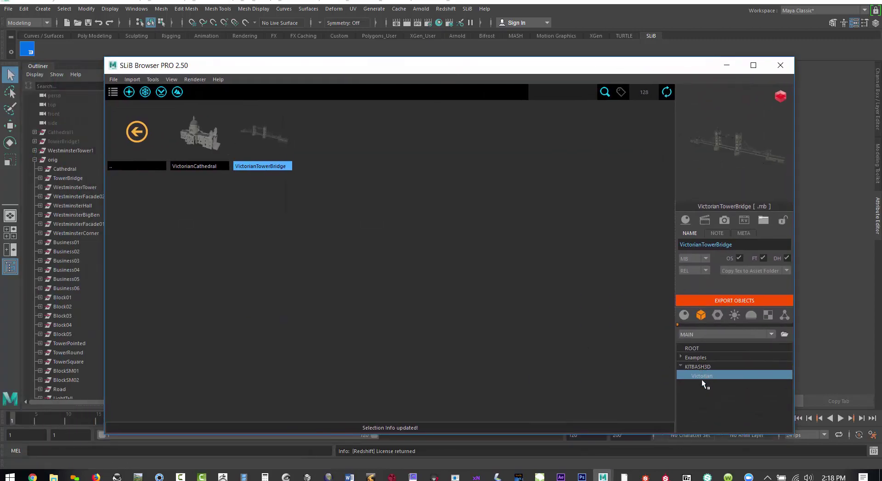
{"action": "left_click_drag", "start_coordinate": [404, 64], "coordinate": [0, 69]}
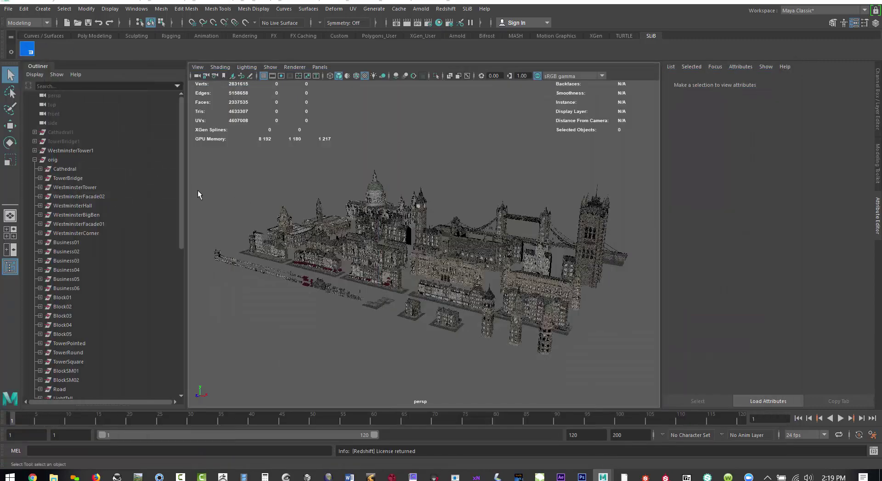
Step: Hide the orig group to isolate WestminsterTower1, and freeze that tower's transformations
{"action": "left_click", "coordinate": [53, 159]}
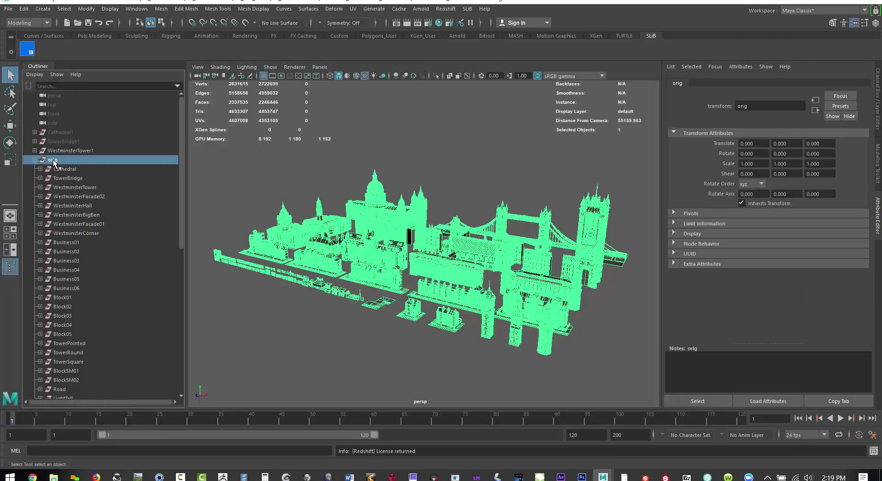
{"action": "key", "text": "ctrl+h"}
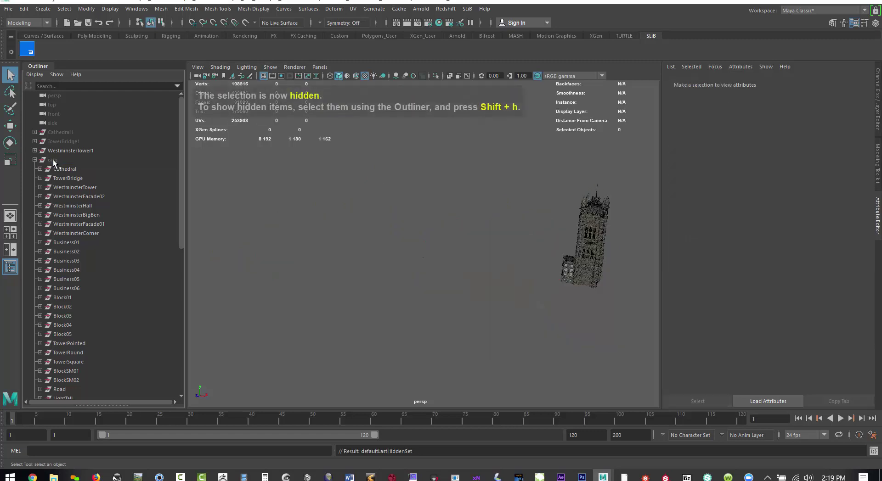
{"action": "left_click", "coordinate": [61, 151]}
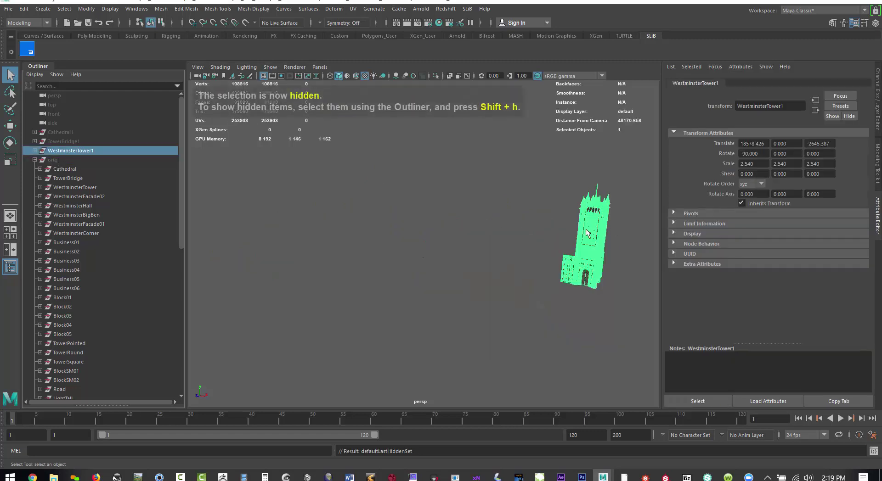
{"action": "left_click", "coordinate": [34, 151]}
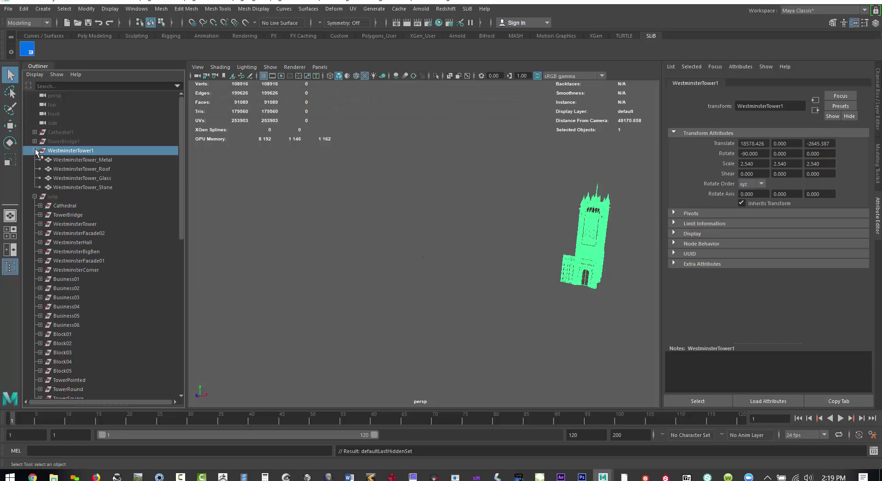
{"action": "left_click", "coordinate": [35, 150]}
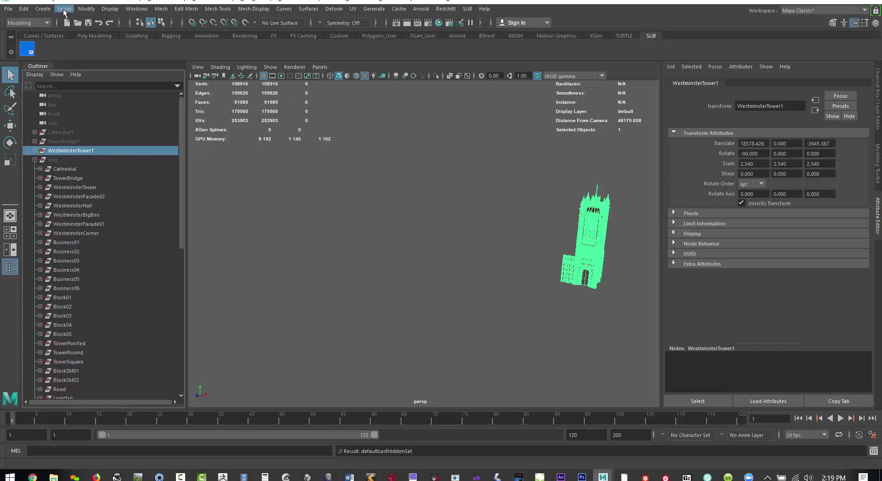
{"action": "left_click", "coordinate": [87, 9]}
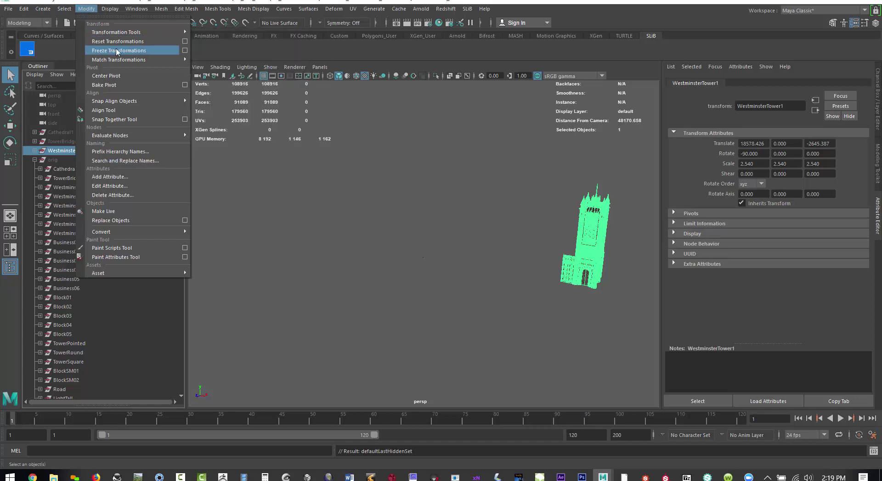
{"action": "left_click", "coordinate": [117, 51]}
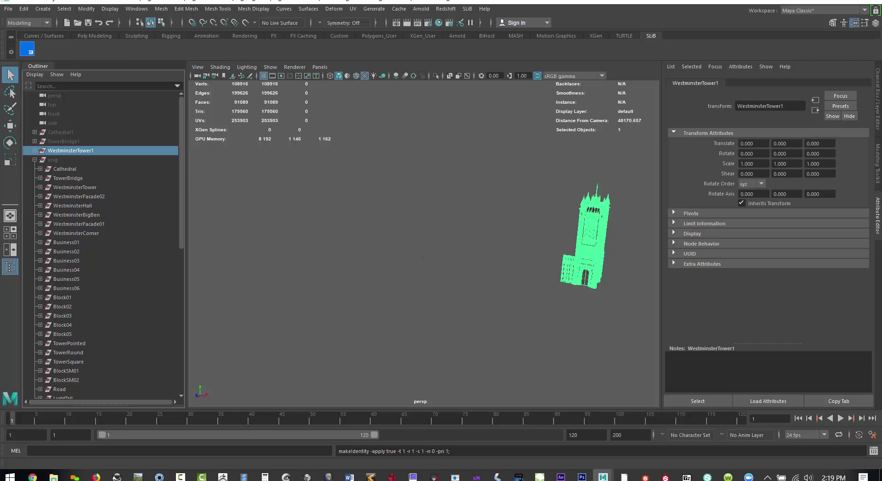
Step: Bring the SLiB Browser into view and set the asset name for export to VictorianWestministerTower
{"action": "left_click_drag", "start_coordinate": [0, 134], "coordinate": [222, 164]}
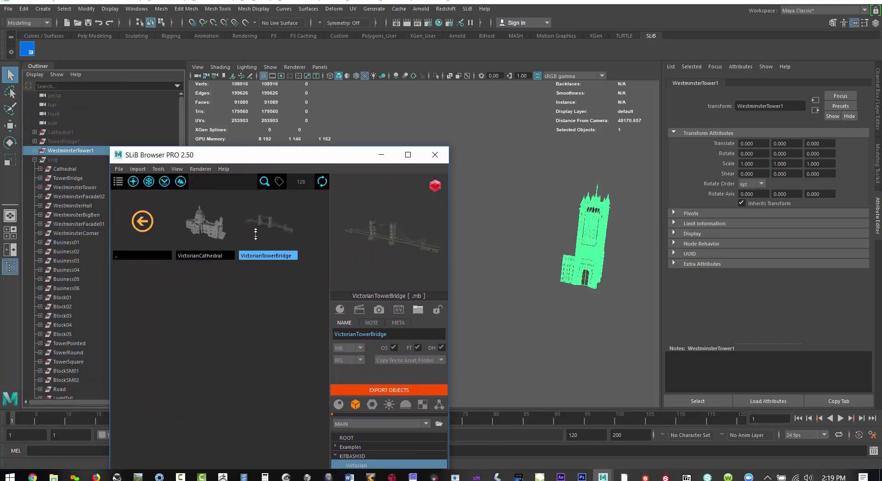
{"action": "left_click_drag", "start_coordinate": [255, 160], "coordinate": [421, 91]}
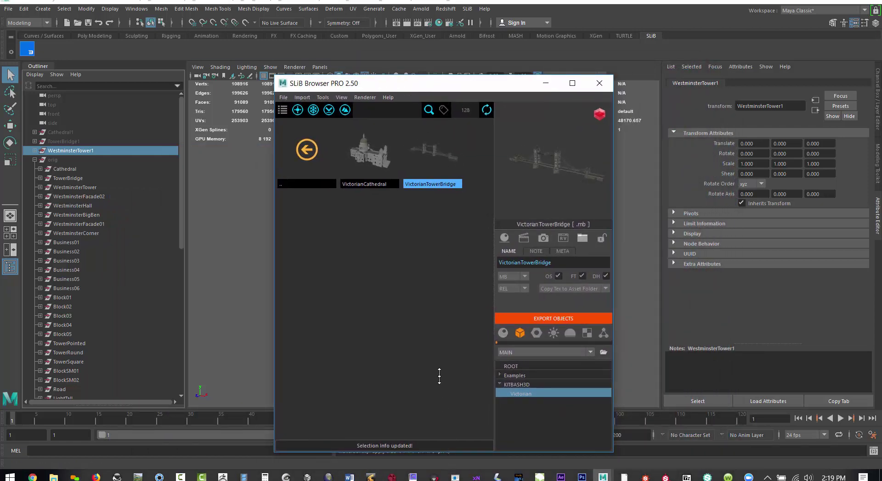
{"action": "left_click_drag", "start_coordinate": [416, 83], "coordinate": [332, 120]}
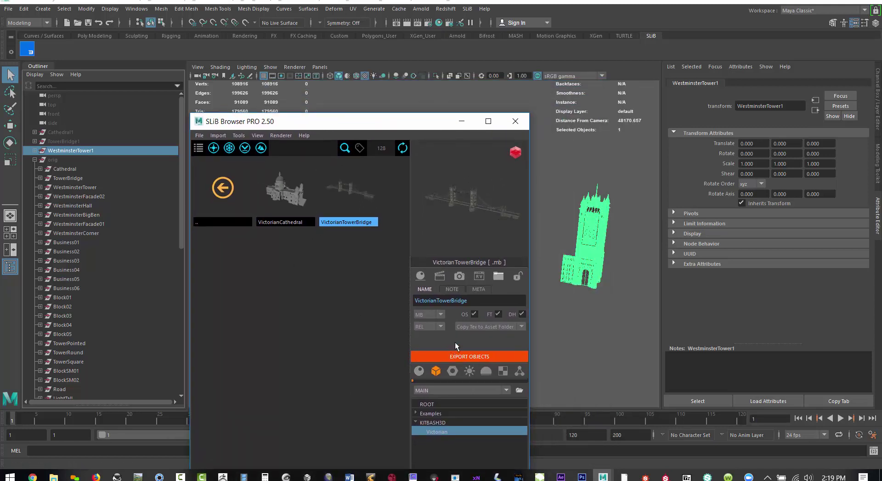
{"action": "left_click", "coordinate": [438, 301]}
{"action": "left_click_drag", "start_coordinate": [438, 302], "coordinate": [471, 303]}
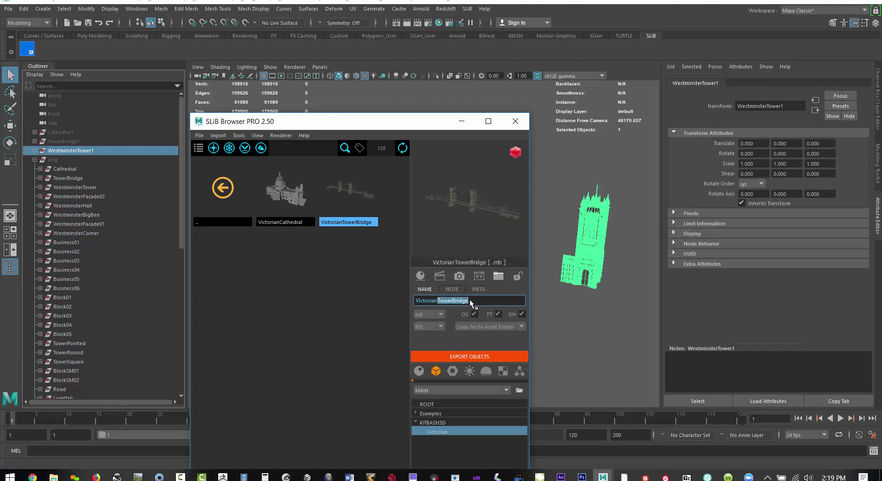
{"action": "type", "text": "Westminis"}
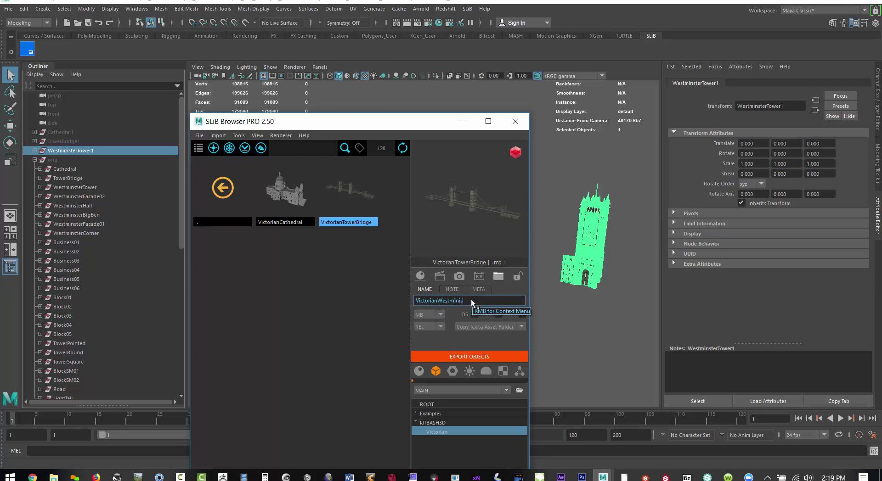
{"action": "type", "text": "terTower"}
Step: Remove the old Tower Bridge tags from the export metadata and return to the asset's name settings
{"action": "left_click", "coordinate": [479, 290]}
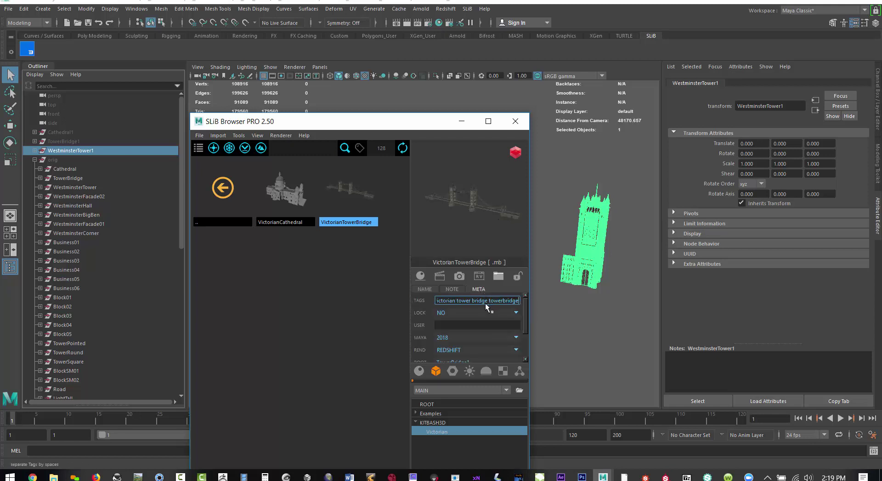
{"action": "left_click", "coordinate": [457, 301]}
{"action": "key", "text": "Delete"}
{"action": "left_click", "coordinate": [423, 289]}
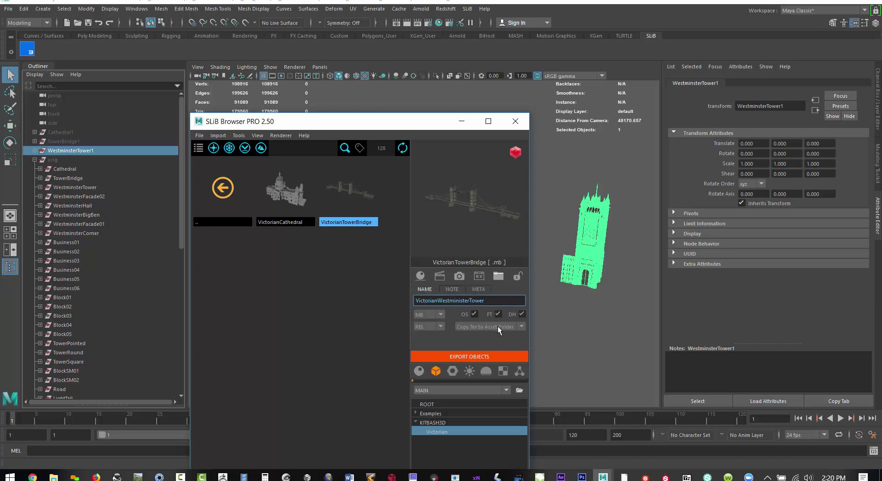
Step: Export the tower to the Victorian category, continuing past the student version notice, and select the new library asset
{"action": "left_click", "coordinate": [464, 357]}
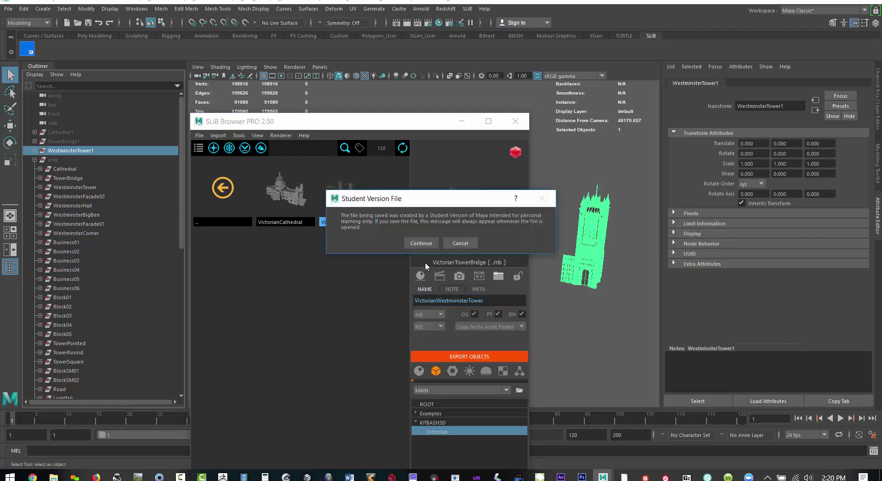
{"action": "left_click", "coordinate": [422, 244]}
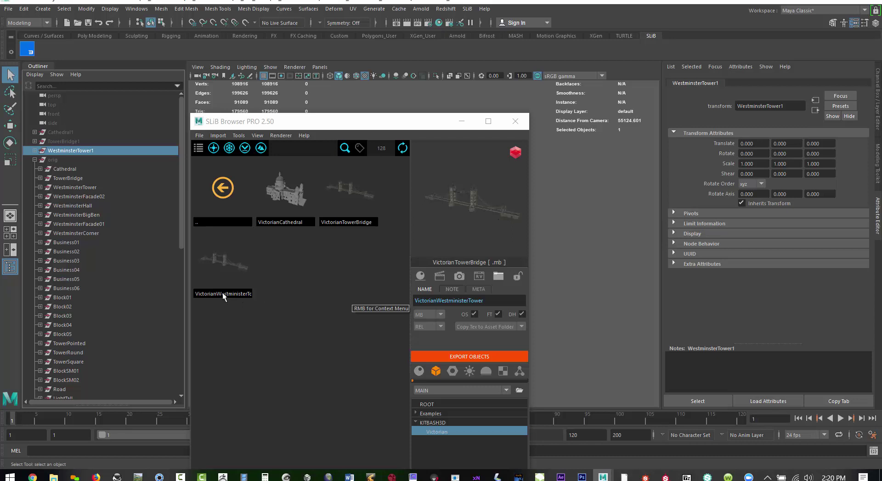
{"action": "left_click", "coordinate": [222, 263]}
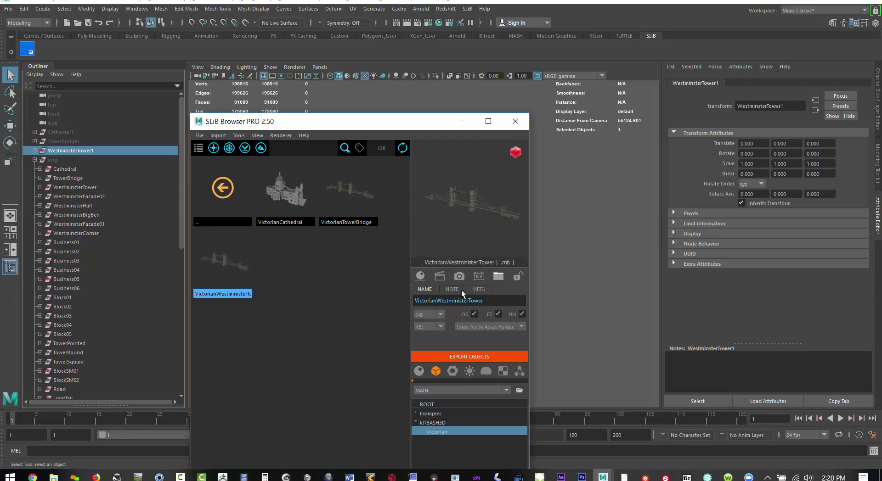
Step: Frame the whole tower closely in the viewport, capture a snapshot and use it as the VictorianWestministerTower preview image
{"action": "left_click_drag", "start_coordinate": [410, 122], "coordinate": [372, 360]}
{"action": "scroll", "coordinate": [436, 239], "scroll_direction": "up", "scroll_amount": 5}
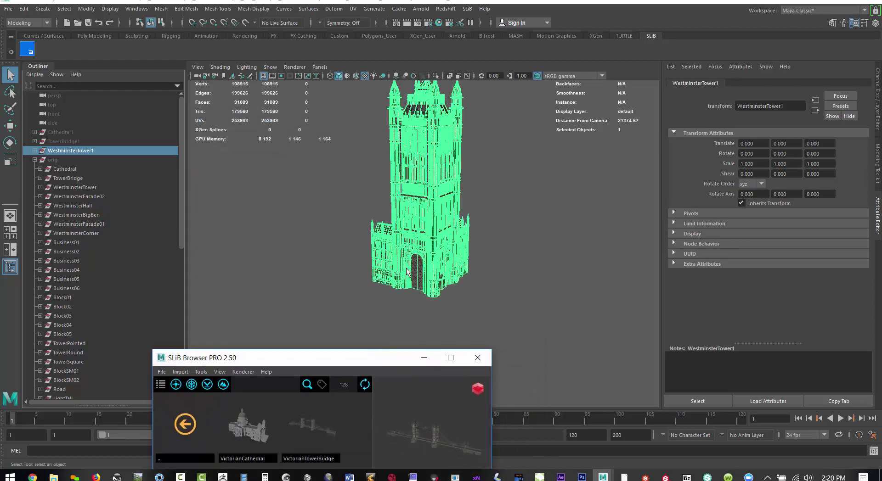
{"action": "scroll", "coordinate": [434, 241], "scroll_direction": "up", "scroll_amount": 3}
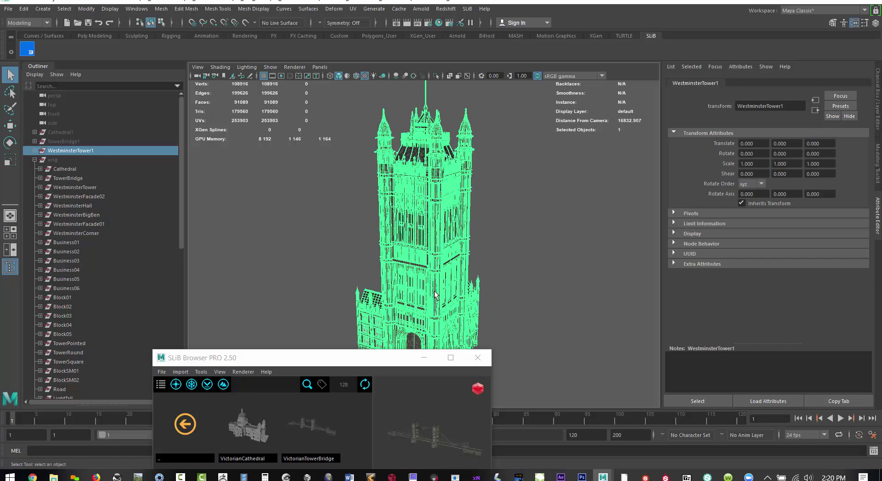
{"action": "scroll", "coordinate": [436, 295], "scroll_direction": "down", "scroll_amount": 3}
{"action": "left_click_drag", "start_coordinate": [386, 361], "coordinate": [283, 72]}
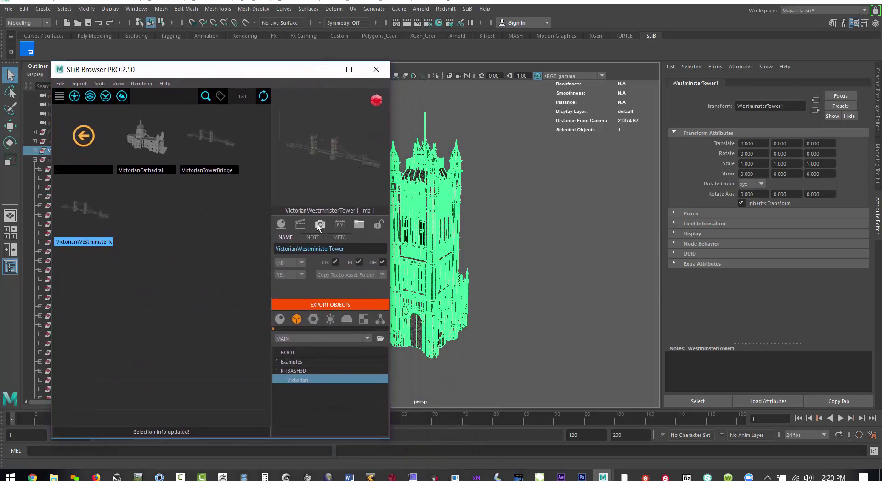
{"action": "left_click", "coordinate": [319, 224]}
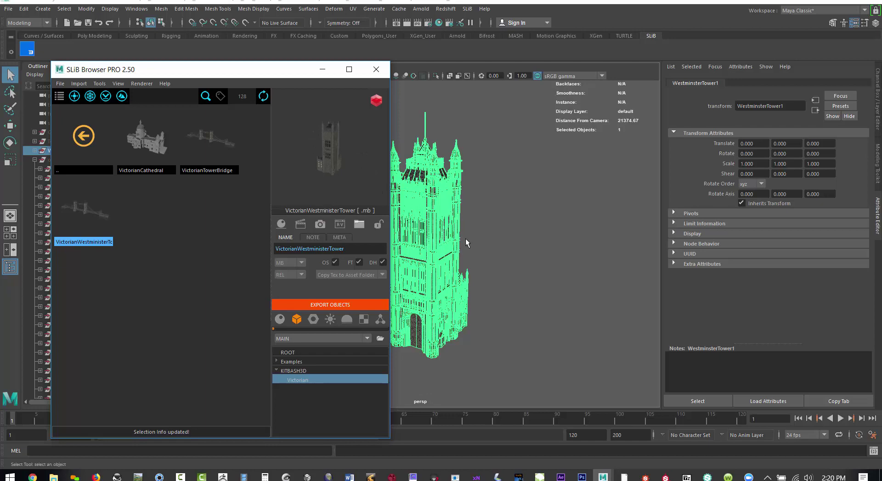
{"action": "scroll", "coordinate": [465, 238], "scroll_direction": "up", "scroll_amount": 3}
{"action": "left_click", "coordinate": [319, 225]}
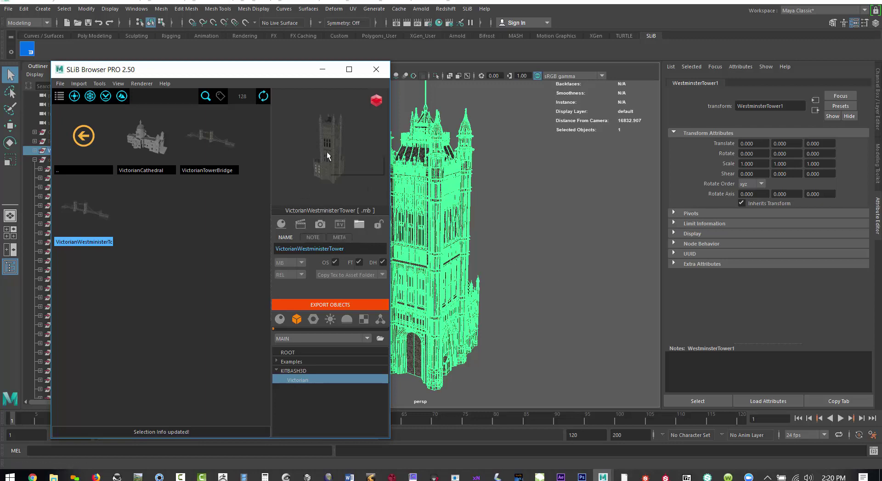
{"action": "left_click", "coordinate": [340, 170]}
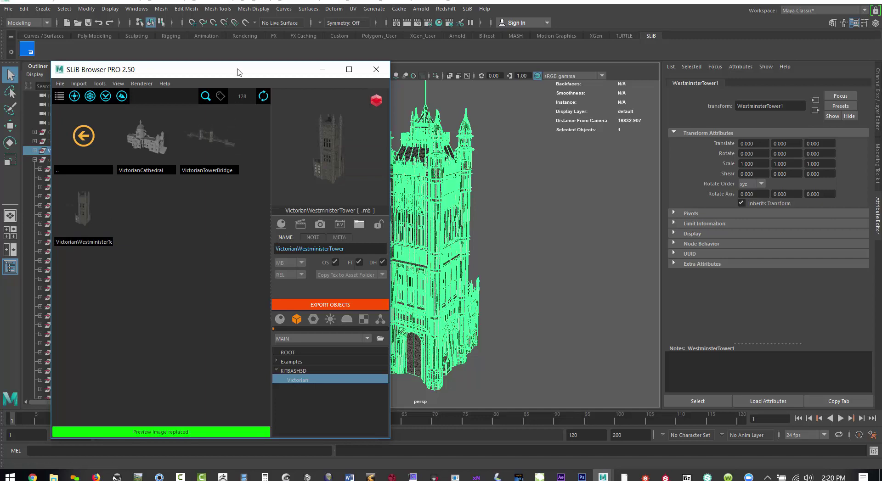
Step: Move the SLiB Browser aside, hide WestminsterTower1 and show the orig group again
{"action": "left_click_drag", "start_coordinate": [237, 72], "coordinate": [0, 138]}
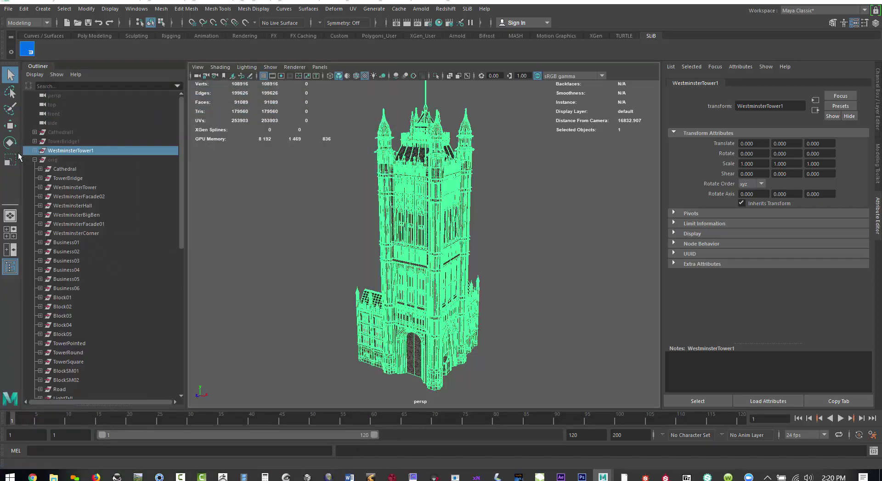
{"action": "key", "text": "ctrl+h"}
{"action": "left_click", "coordinate": [54, 159]}
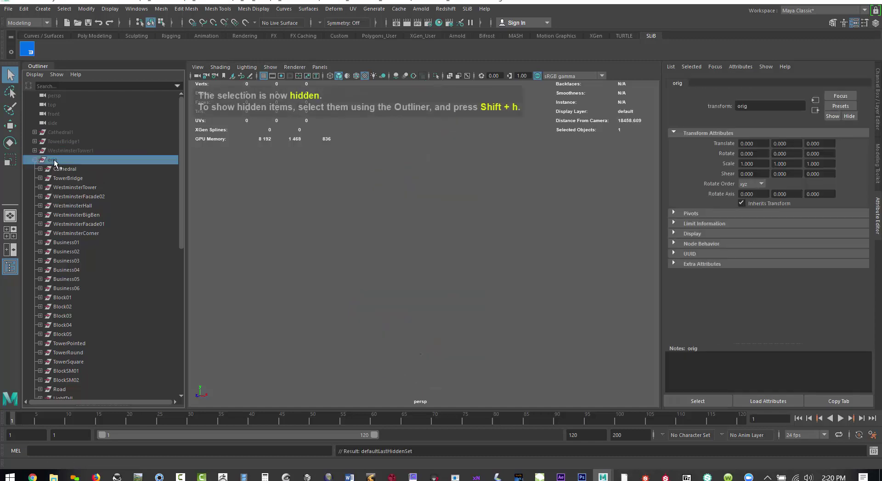
{"action": "key", "text": "shift+h"}
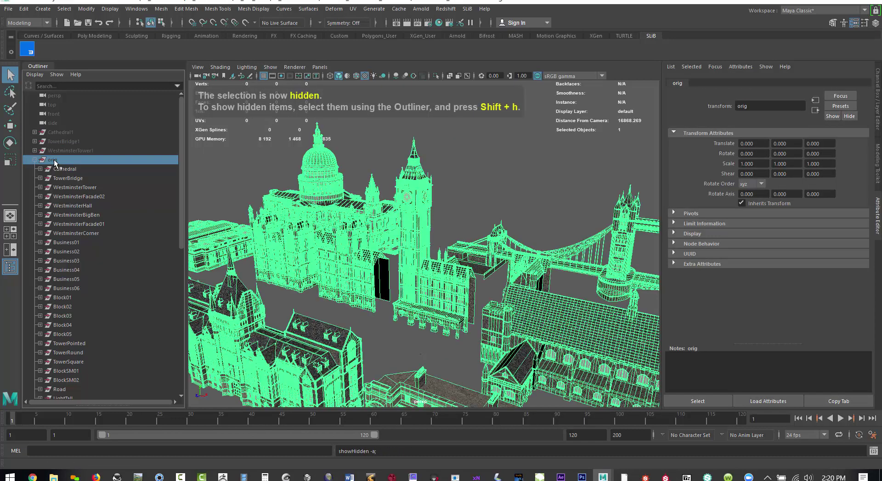
Step: Duplicate WestminsterFacade02, then collapse and expand the orig group to look for the copy
{"action": "left_click", "coordinate": [67, 193]}
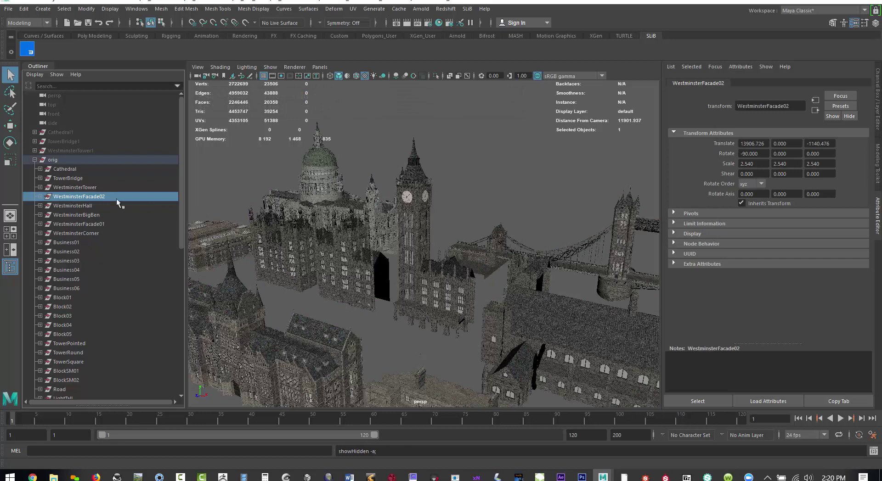
{"action": "key", "text": "ctrl+d"}
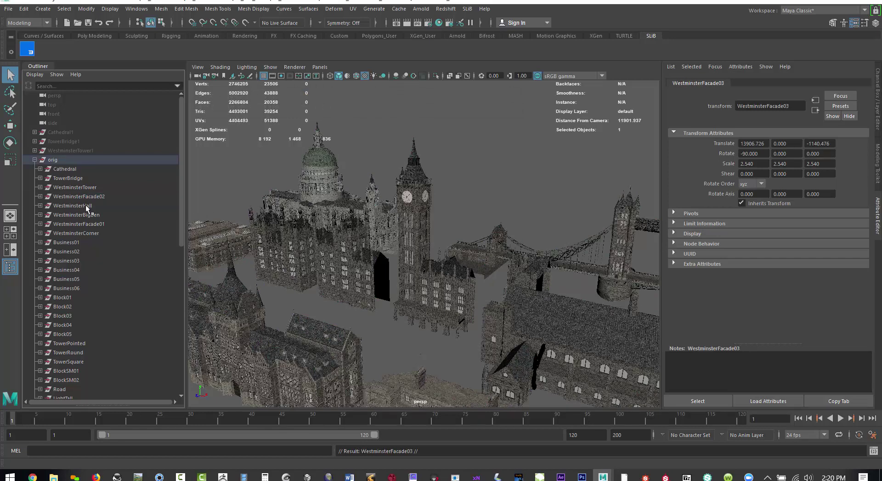
{"action": "left_click", "coordinate": [35, 160]}
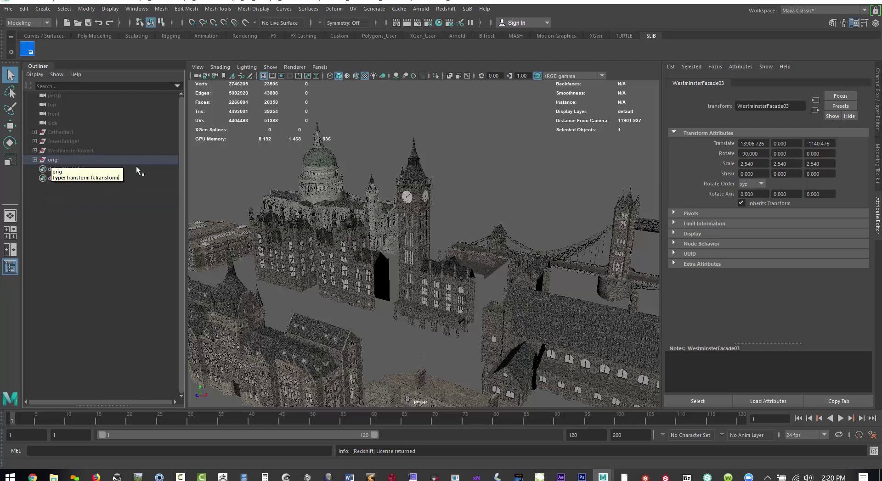
{"action": "left_click", "coordinate": [34, 159]}
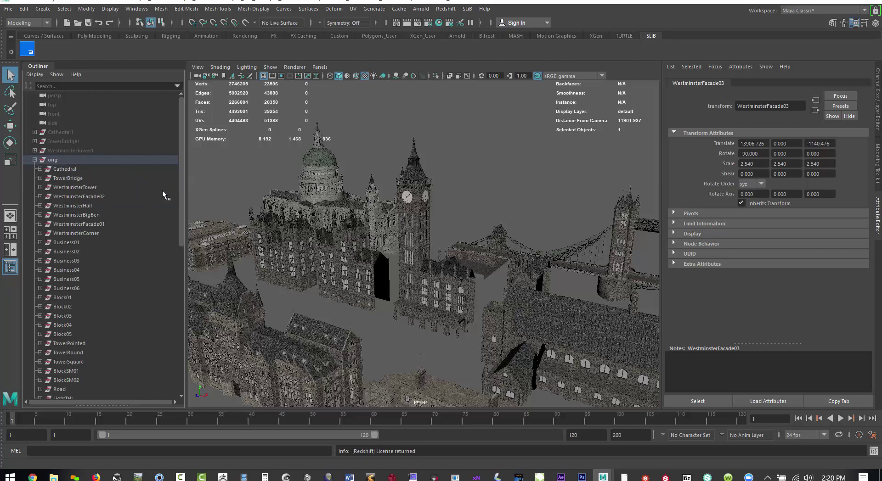
Step: Select all the original buildings and parts in the orig group from Cathedral through Storefronts and hide them
{"action": "left_click_drag", "start_coordinate": [180, 194], "coordinate": [199, 346]}
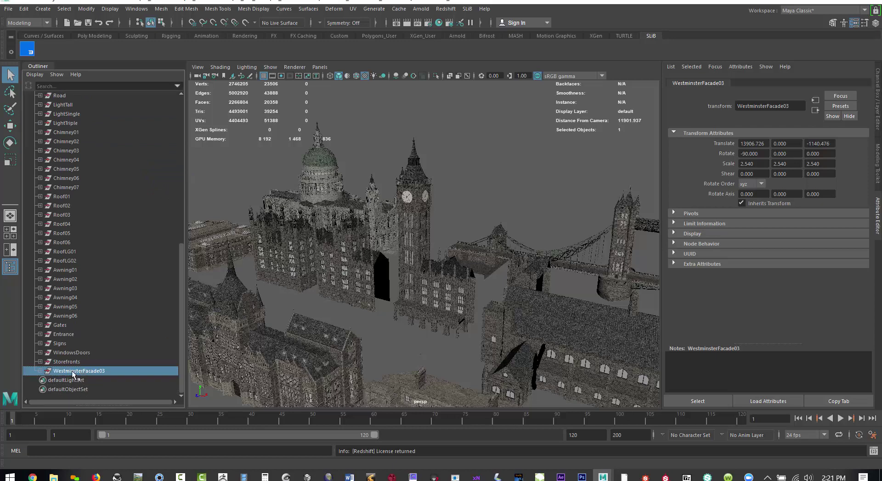
{"action": "left_click_drag", "start_coordinate": [72, 379], "coordinate": [66, 387]}
{"action": "left_click_drag", "start_coordinate": [181, 282], "coordinate": [191, 131]}
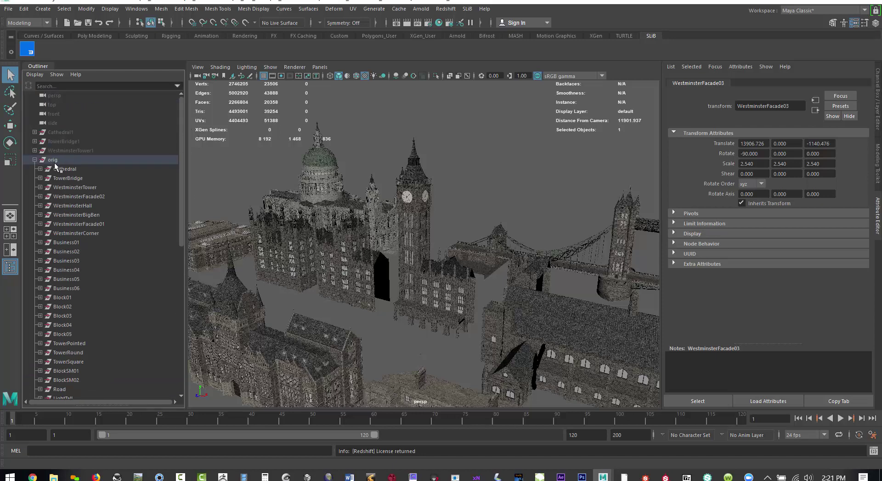
{"action": "scroll", "coordinate": [78, 186], "scroll_direction": "down", "scroll_amount": 10}
{"action": "left_click", "coordinate": [67, 363]}
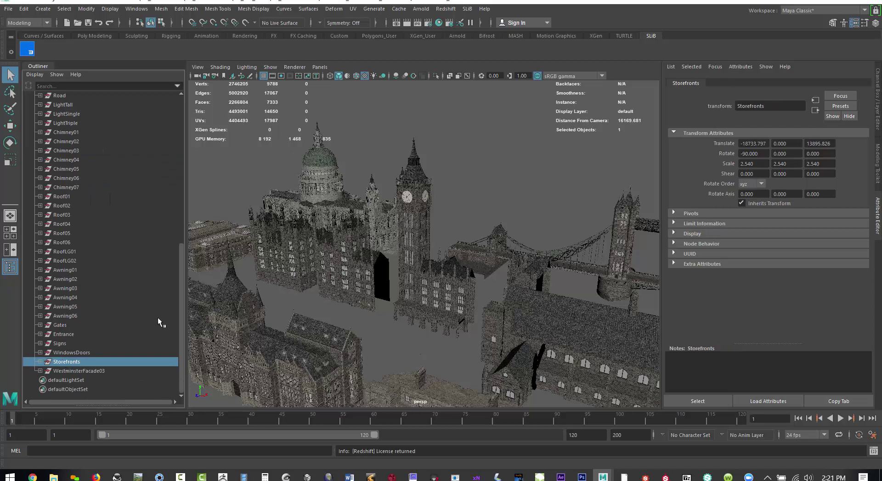
{"action": "left_click_drag", "start_coordinate": [181, 316], "coordinate": [172, 144]}
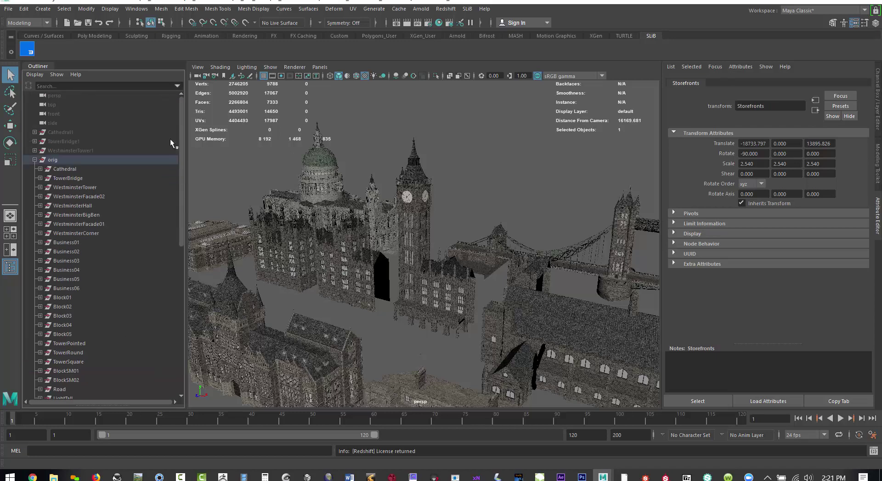
{"action": "left_click", "coordinate": [62, 169], "text": "shift"}
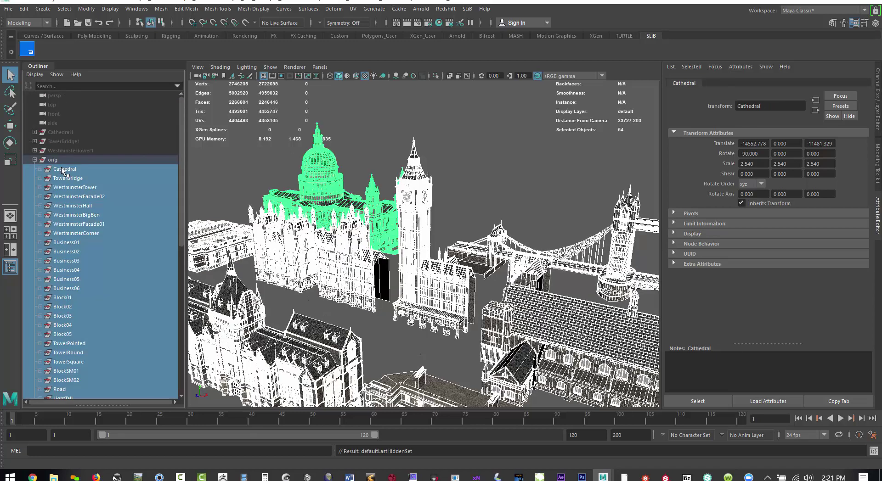
{"action": "key", "text": "ctrl+h"}
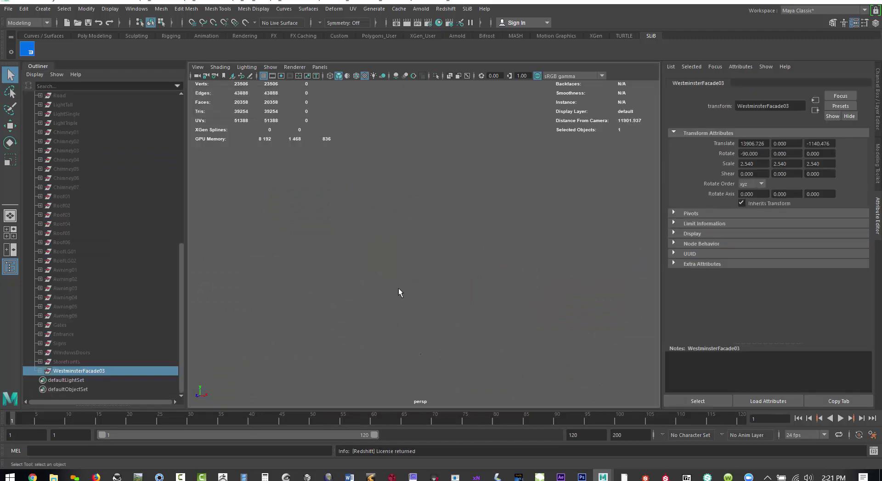
Step: Frame WestminsterFacade03 in the viewport and freeze its transformations
{"action": "key", "text": "f"}
{"action": "scroll", "coordinate": [384, 285], "scroll_direction": "up", "scroll_amount": 3}
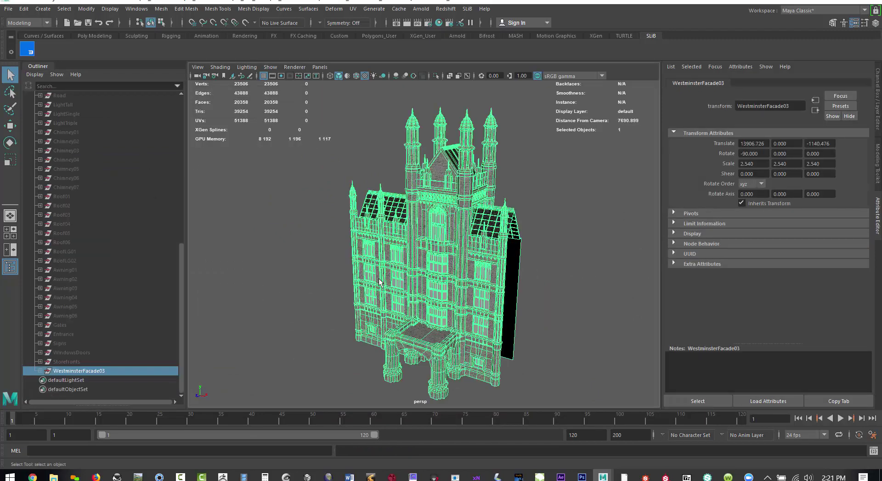
{"action": "left_click", "coordinate": [320, 286]}
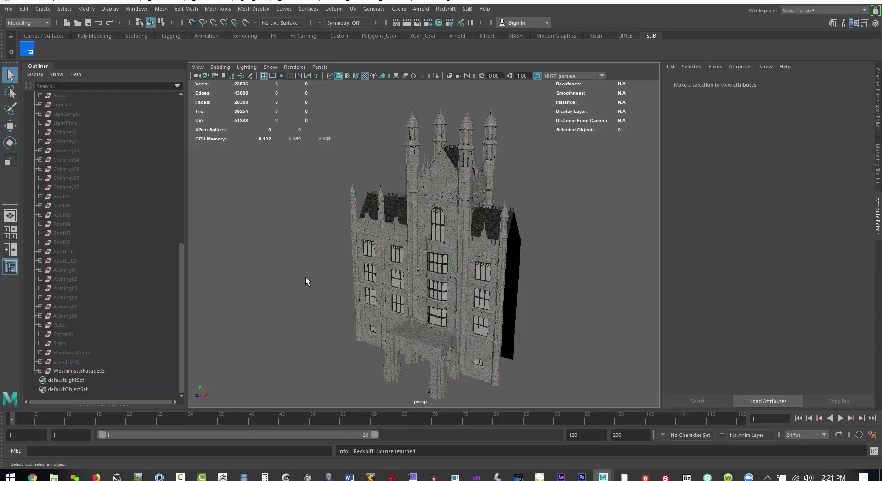
{"action": "left_click", "coordinate": [82, 372]}
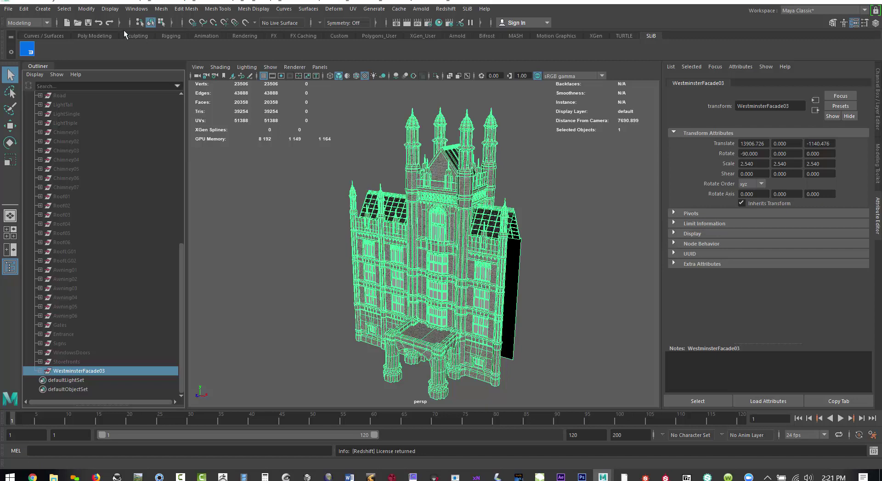
{"action": "left_click", "coordinate": [89, 9]}
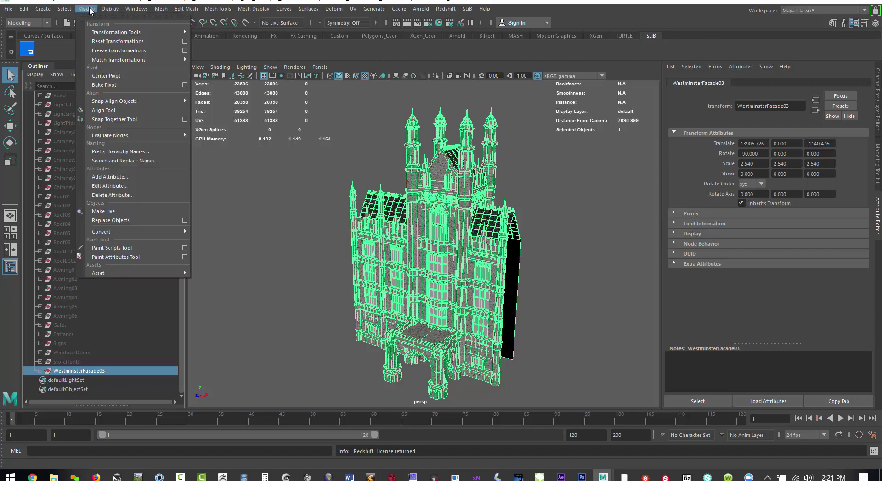
{"action": "left_click", "coordinate": [119, 51]}
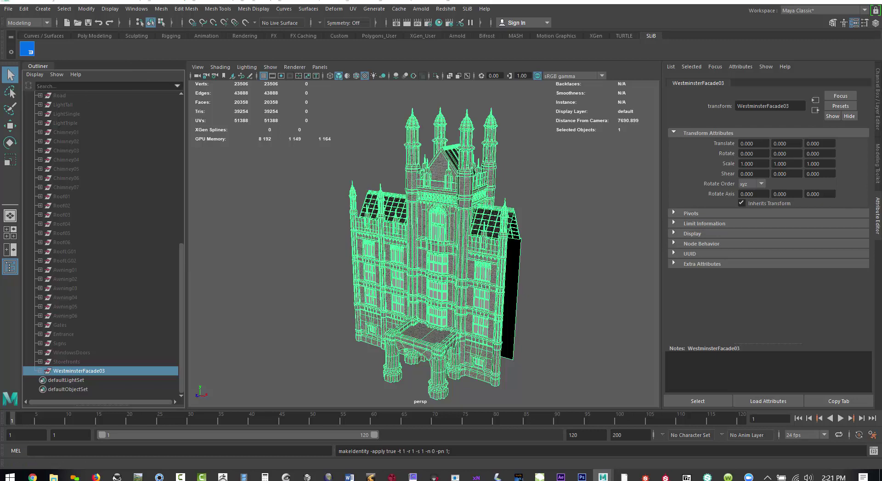
Step: Export the facade from the SLiB Browser to the Victorian category as VictorianWestministerFacade, continuing past the student version notice
{"action": "left_click", "coordinate": [27, 49]}
{"action": "left_click_drag", "start_coordinate": [650, 92], "coordinate": [637, 77]}
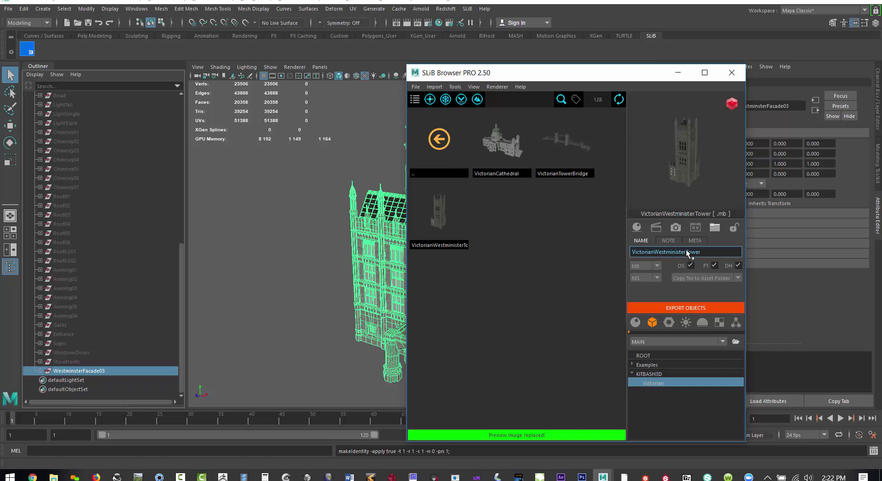
{"action": "left_click_drag", "start_coordinate": [686, 252], "coordinate": [717, 248]}
{"action": "type", "text": "Facade"}
{"action": "left_click", "coordinate": [637, 308]}
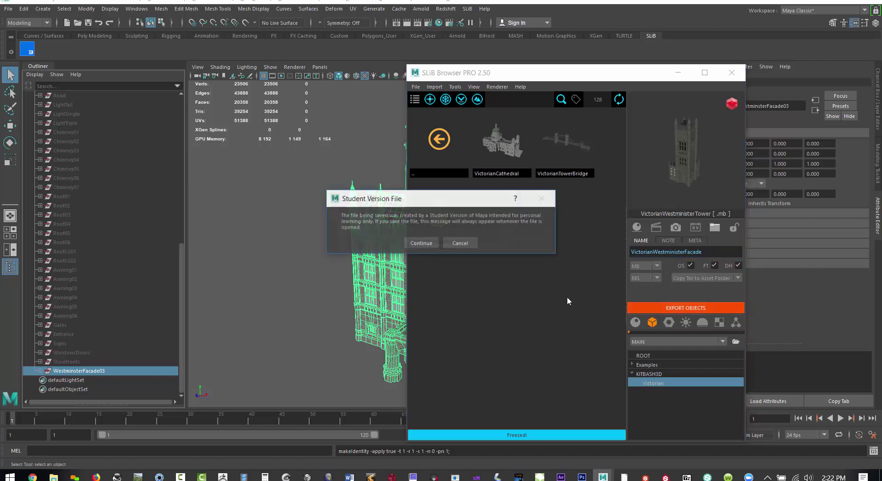
{"action": "left_click", "coordinate": [421, 243]}
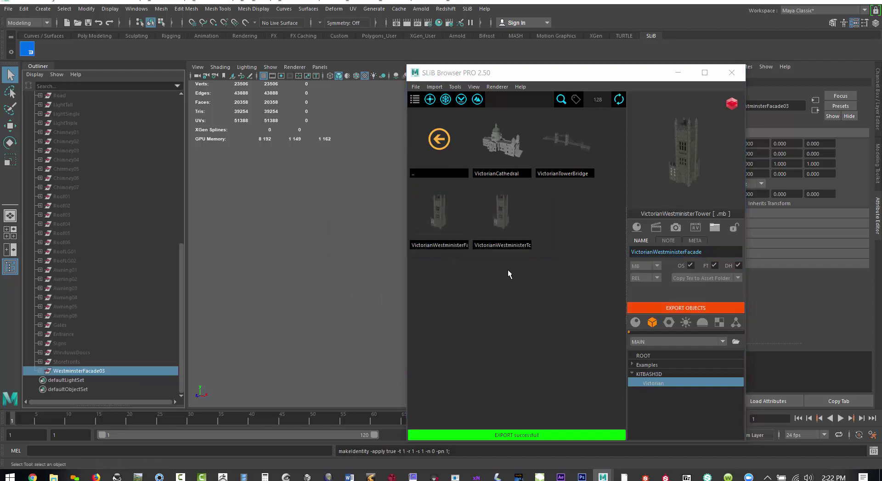
Step: Select the VictorianWestministerTower library asset, try a snapshot, and frame WestminsterFacade03 closely in the viewport
{"action": "left_click", "coordinate": [496, 245]}
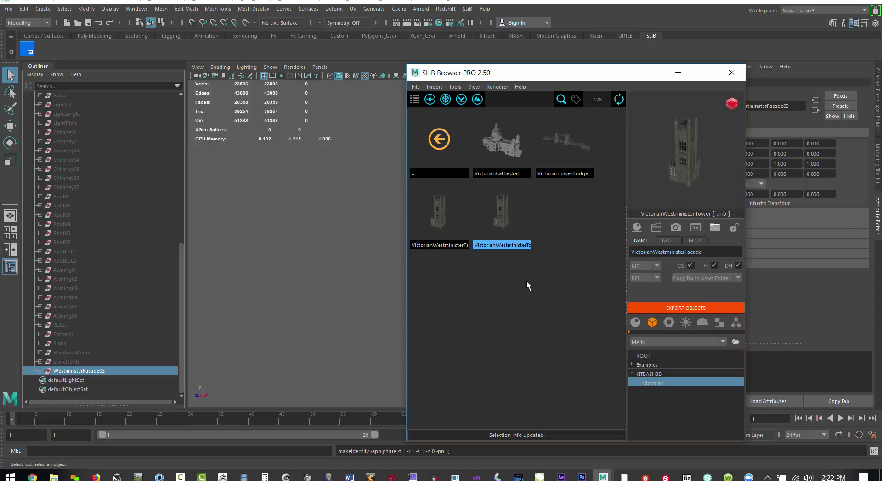
{"action": "left_click", "coordinate": [681, 228]}
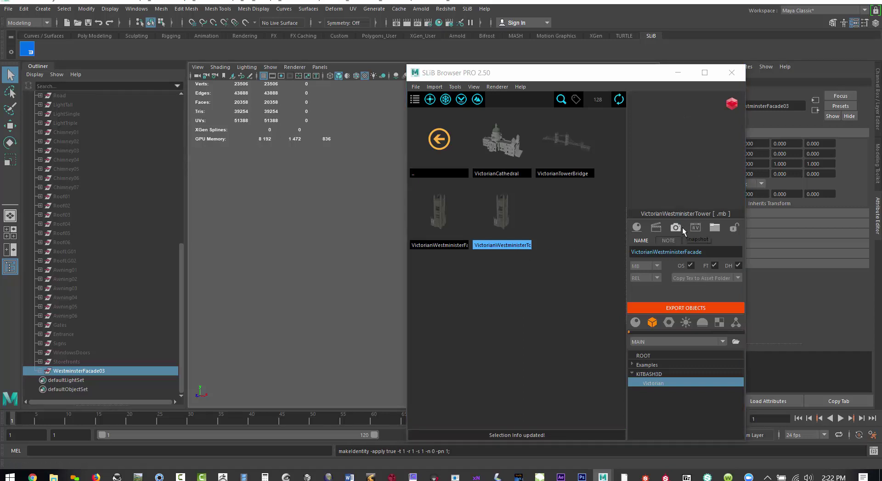
{"action": "left_click", "coordinate": [642, 82]}
{"action": "left_click_drag", "start_coordinate": [641, 80], "coordinate": [0, 88]}
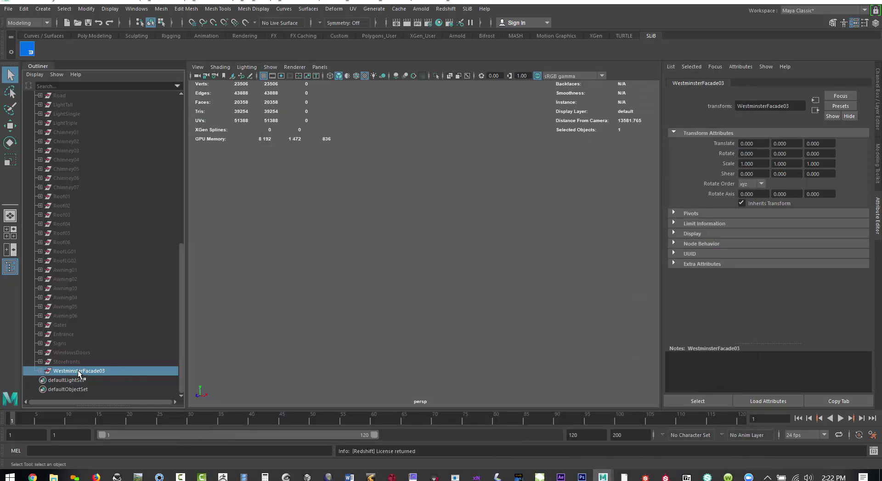
{"action": "key", "text": "f"}
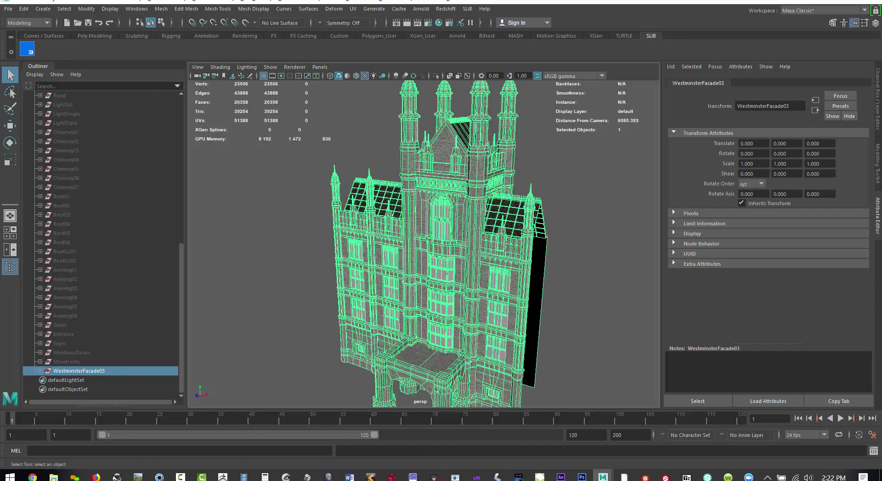
Step: Capture a snapshot of the framed facade and replace the preview image of the selected VictorianWestministerTower asset with it
{"action": "left_click_drag", "start_coordinate": [0, 46], "coordinate": [261, 49]}
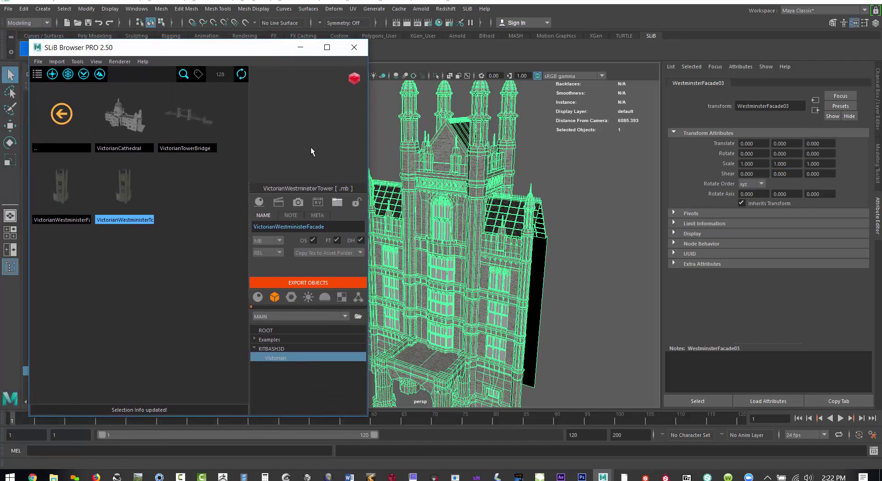
{"action": "left_click", "coordinate": [298, 203]}
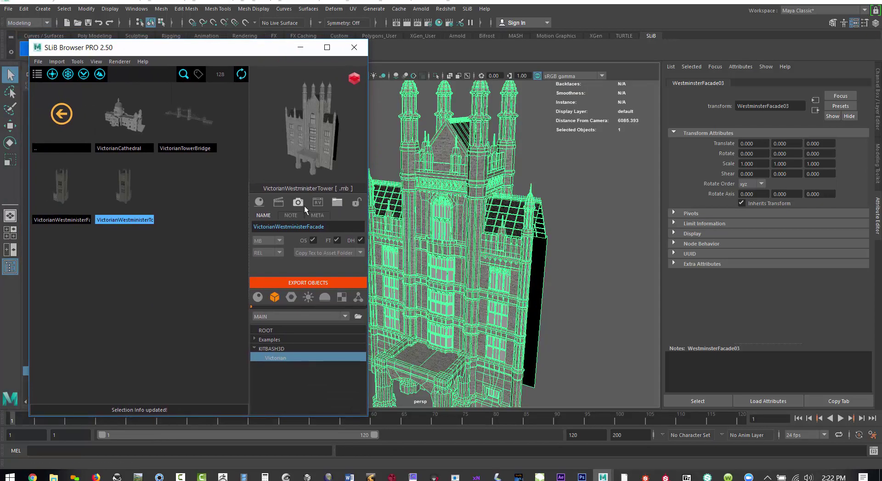
{"action": "right_click", "coordinate": [298, 144]}
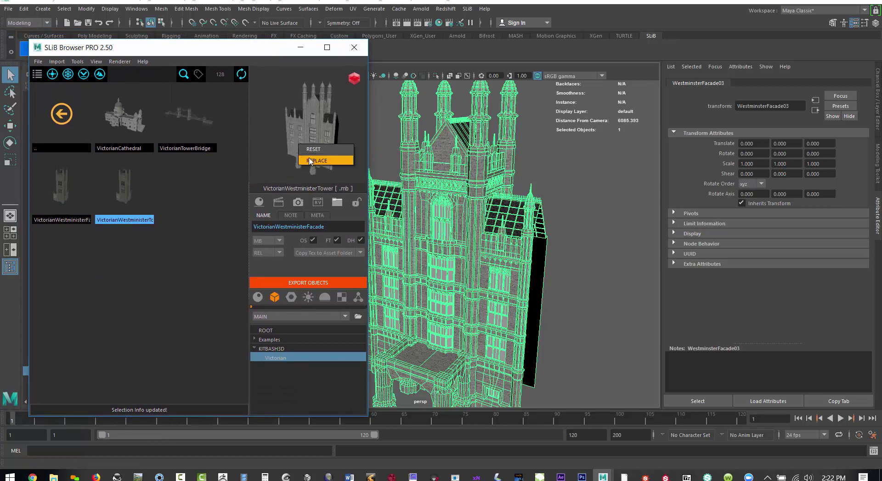
{"action": "left_click", "coordinate": [310, 161]}
{"action": "left_click_drag", "start_coordinate": [260, 47], "coordinate": [0, 70]}
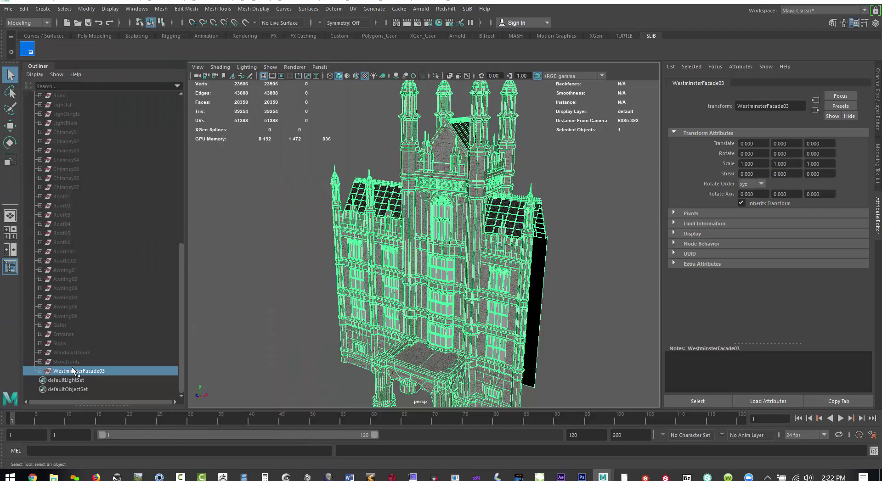
Step: Hide WestminsterFacade03, then show WestminsterHall from the orig group and frame it in the viewport
{"action": "key", "text": "ctrl+h"}
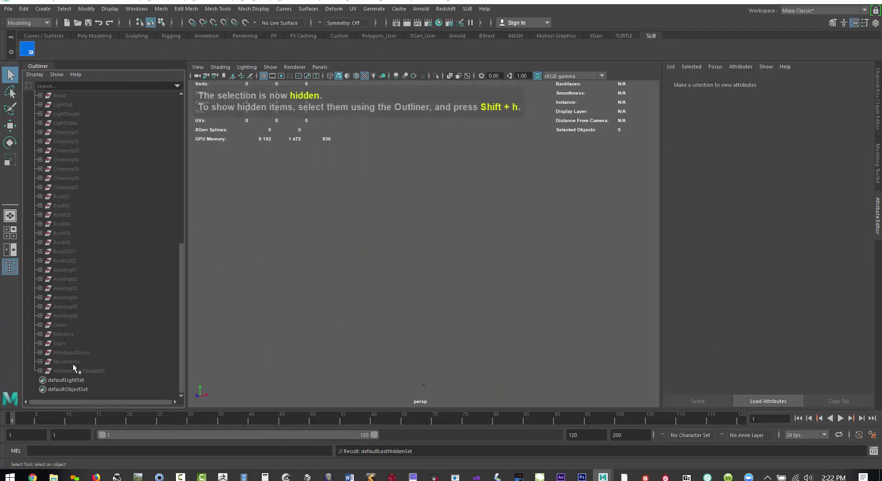
{"action": "left_click", "coordinate": [73, 363]}
{"action": "left_click_drag", "start_coordinate": [182, 300], "coordinate": [193, 160]}
{"action": "left_click", "coordinate": [76, 187]}
{"action": "left_click", "coordinate": [75, 196]}
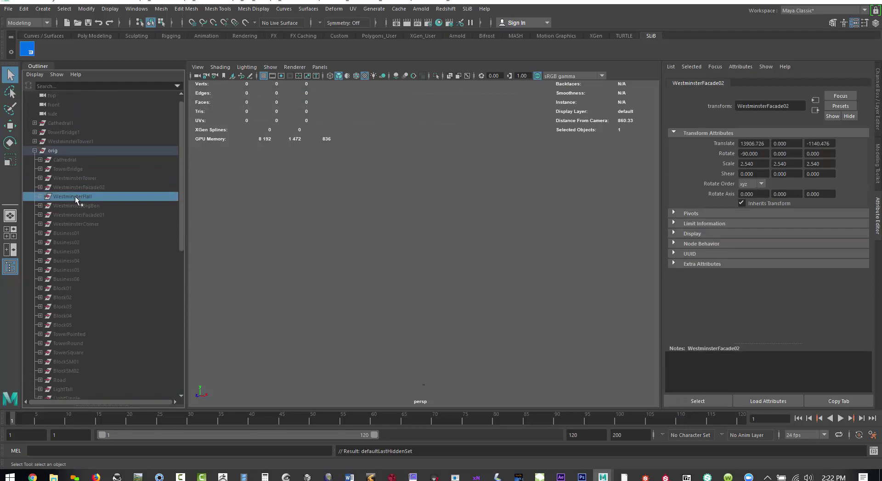
{"action": "key", "text": "shift+h"}
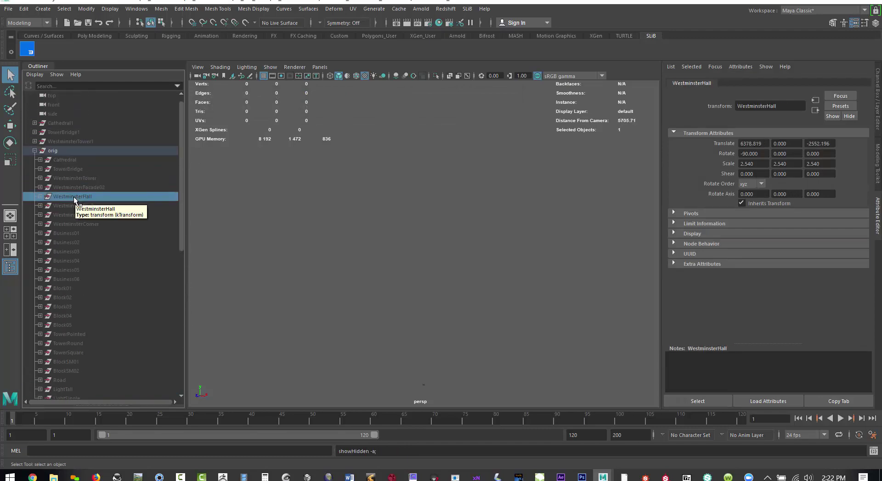
{"action": "key", "text": "f"}
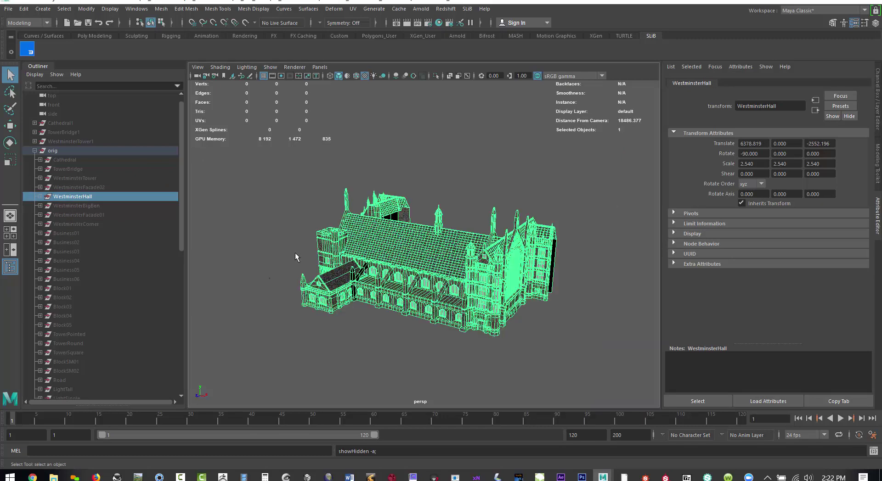
Step: Duplicate WestminsterHall and move WestminsterHall1 and WestminsterFacade03 out of the orig group to the top level of the hierarchy
{"action": "key", "text": "ctrl+d"}
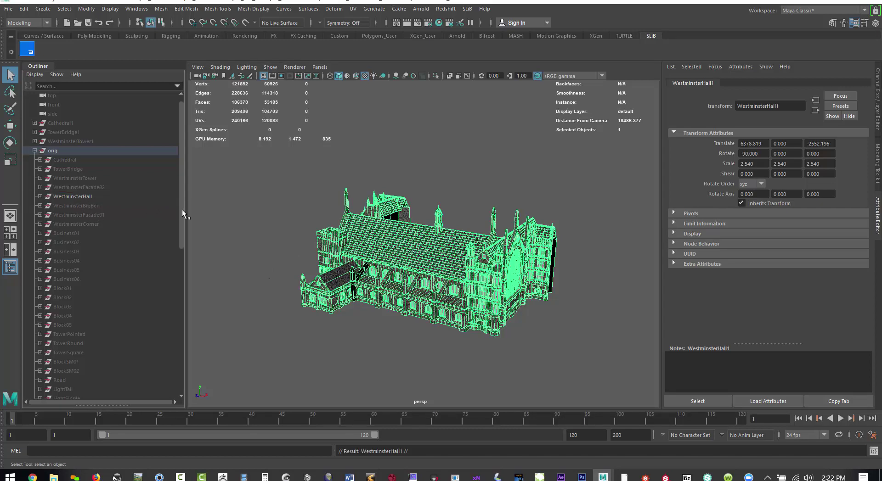
{"action": "left_click_drag", "start_coordinate": [182, 203], "coordinate": [187, 374]}
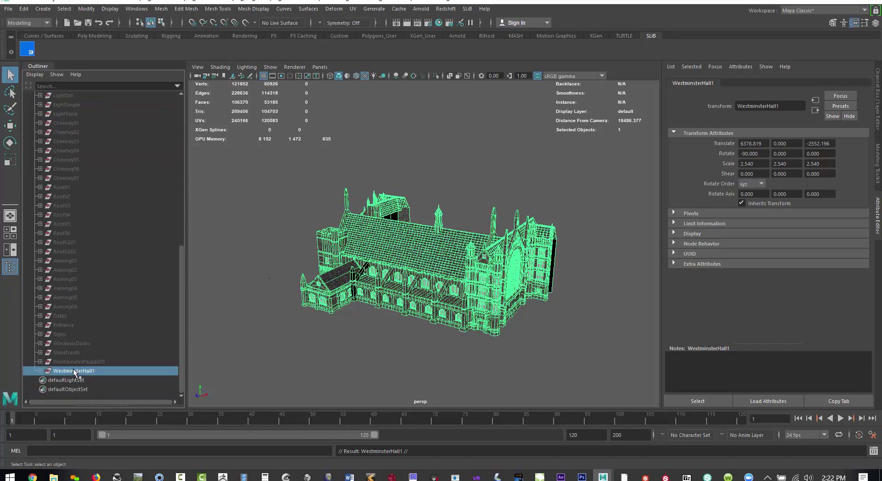
{"action": "middle_click_drag", "start_coordinate": [85, 157], "coordinate": [65, 136]}
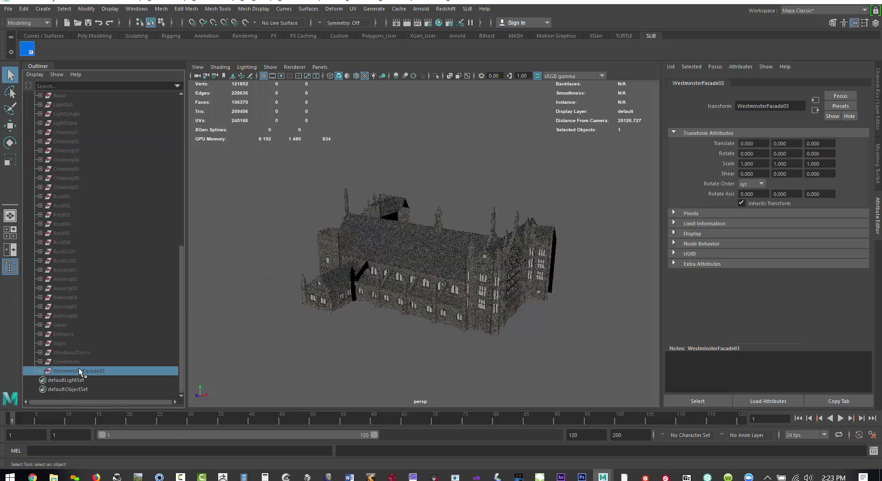
{"action": "middle_click_drag", "start_coordinate": [80, 371], "coordinate": [73, 146]}
{"action": "left_click", "coordinate": [105, 161]}
Step: Hide the original WestminsterHall and freeze the transformations of WestminsterHall1
{"action": "left_click", "coordinate": [69, 224]}
{"action": "key", "text": "ctrl+h"}
{"action": "left_click", "coordinate": [73, 161]}
{"action": "left_click", "coordinate": [86, 9]}
{"action": "left_click", "coordinate": [108, 49]}
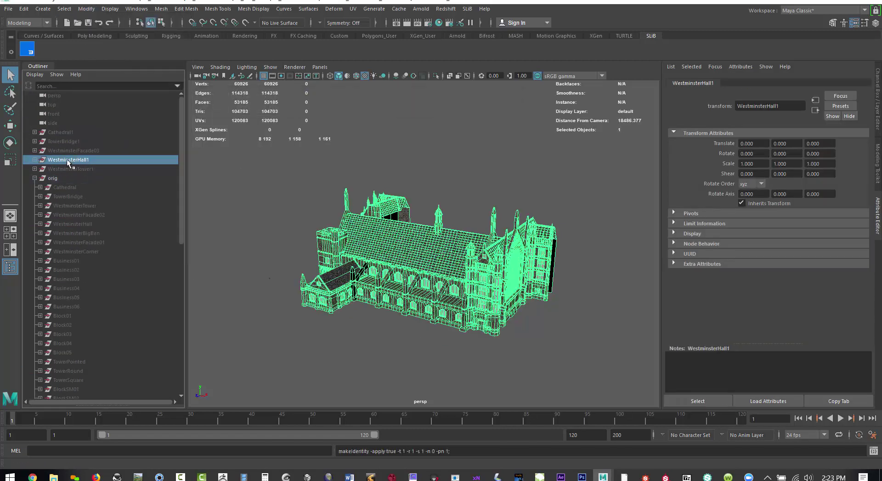
{"action": "left_click", "coordinate": [602, 477]}
{"action": "left_click", "coordinate": [663, 235]}
{"action": "left_click", "coordinate": [671, 292]}
{"action": "left_click", "coordinate": [663, 55]}
{"action": "left_click", "coordinate": [454, 189]}
{"action": "left_click_drag", "start_coordinate": [454, 189], "coordinate": [448, 207], "text": "alt"}
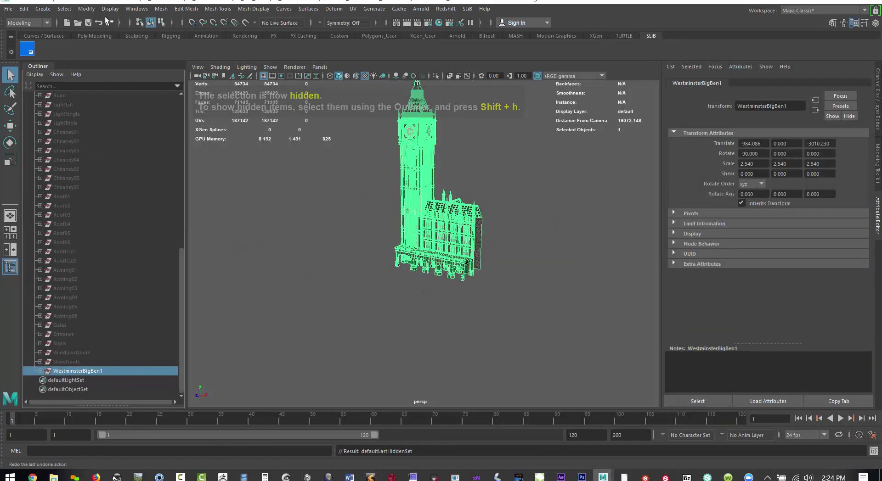
Step: Freeze the transformations of WestminsterBigBen1 and frame the whole clock tower more closely in the viewport
{"action": "left_click", "coordinate": [87, 9]}
{"action": "left_click", "coordinate": [111, 42]}
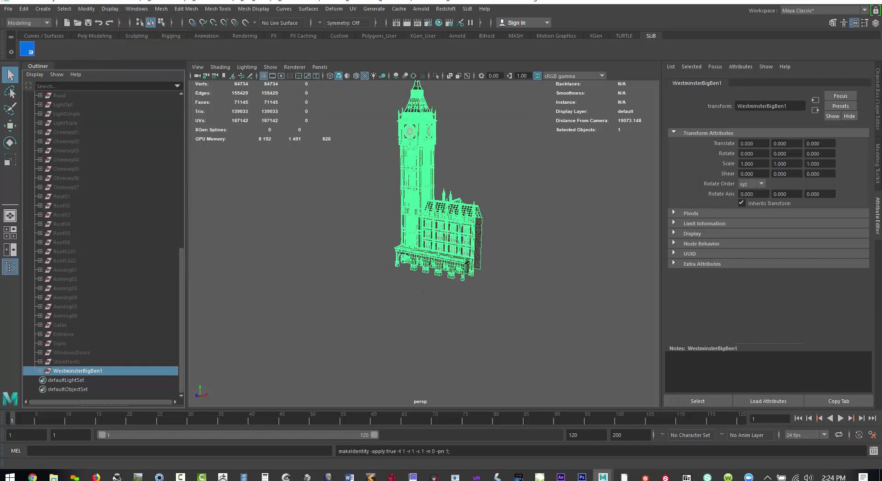
{"action": "scroll", "coordinate": [421, 197], "scroll_direction": "up", "scroll_amount": 2}
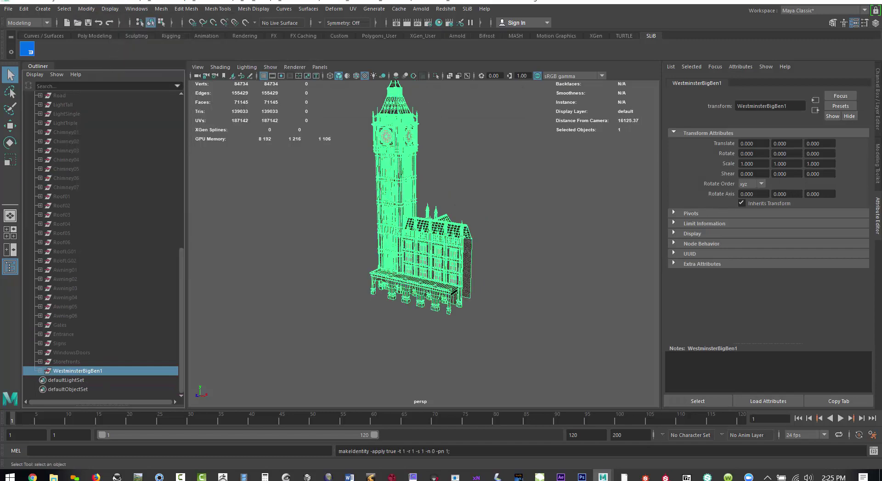
{"action": "scroll", "coordinate": [423, 225], "scroll_direction": "up", "scroll_amount": 2}
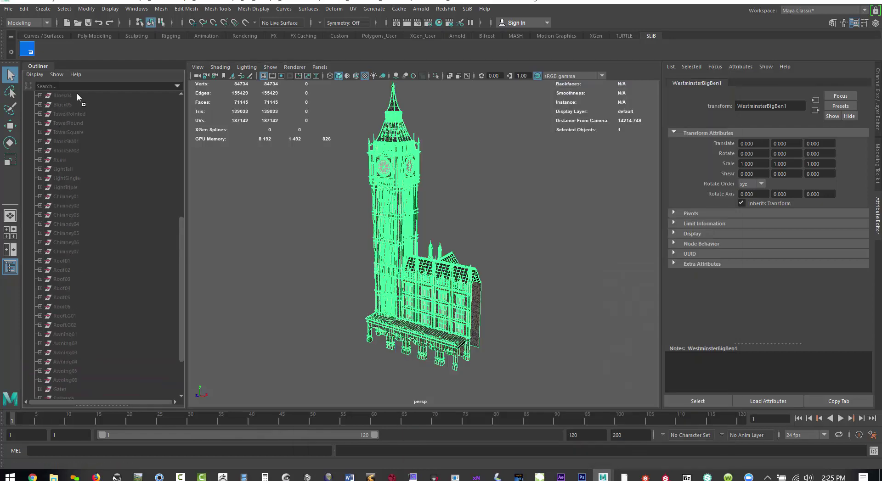
Step: Hide WestminsterBigBen1 and show WestminsterFacade04 at the end of the orig group
{"action": "scroll", "coordinate": [78, 125], "scroll_direction": "up", "scroll_amount": 2}
{"action": "key", "text": "ctrl+h"}
{"action": "left_click", "coordinate": [62, 235]}
{"action": "scroll", "coordinate": [83, 322], "scroll_direction": "down", "scroll_amount": 10}
{"action": "left_click", "coordinate": [98, 373]}
{"action": "key", "text": "shift+h"}
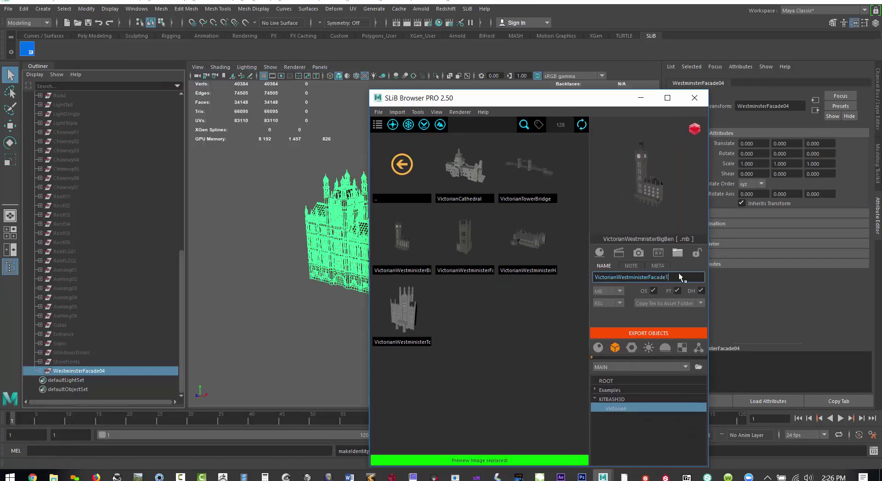
Step: Export WestminsterFacade04 as VictorianWestminsterFacade1, capture its preview image and close the asset browser
{"action": "key", "text": "Return"}
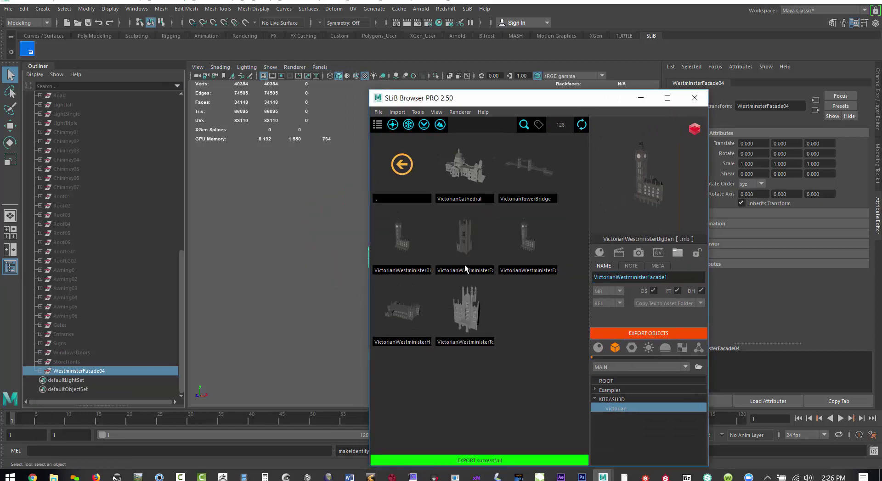
{"action": "left_click", "coordinate": [220, 259]}
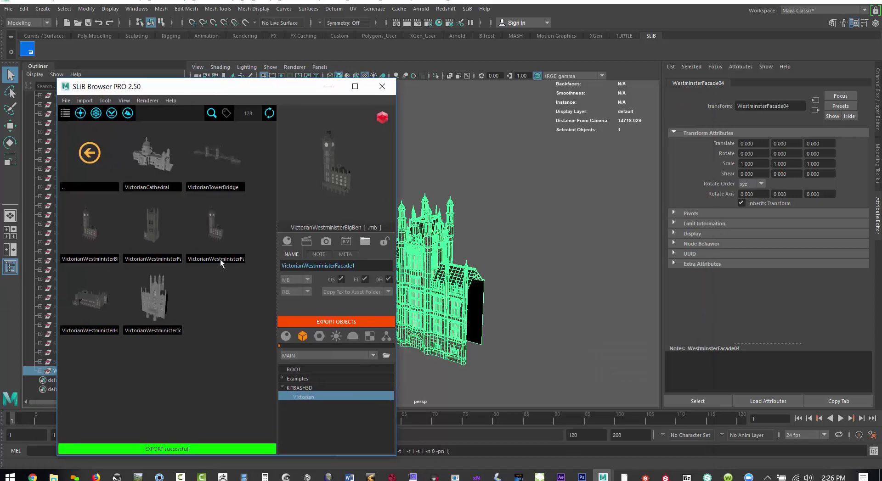
{"action": "left_click", "coordinate": [326, 242]}
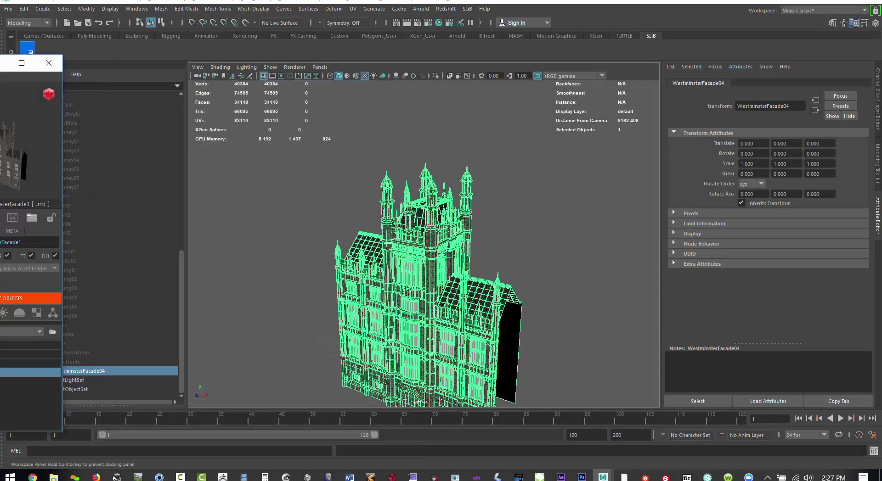
{"action": "left_click", "coordinate": [49, 61]}
Step: Group the already exported building duplicates and rename the group SLIB_centered
{"action": "left_click", "coordinate": [110, 260]}
{"action": "scroll", "coordinate": [89, 92], "scroll_direction": "up", "scroll_amount": 10}
{"action": "left_click", "coordinate": [69, 198]}
{"action": "left_click", "coordinate": [68, 190]}
{"action": "left_click", "coordinate": [59, 132], "text": "shift"}
{"action": "left_click", "coordinate": [58, 133]}
{"action": "left_click", "coordinate": [74, 187], "text": "shift"}
{"action": "key", "text": "ctrl+g"}
{"action": "double_click", "coordinate": [57, 372]}
{"action": "type", "text": "SLIB_centered"}
{"action": "key", "text": "Return"}
Step: Unhide the original kit buildings and props, and hide the SLIB_centered group
{"action": "scroll", "coordinate": [61, 370], "scroll_direction": "up", "scroll_amount": 10}
{"action": "left_click", "coordinate": [83, 178]}
{"action": "left_click", "coordinate": [54, 133]}
{"action": "key", "text": "shift+h"}
{"action": "left_click", "coordinate": [59, 360], "text": "shift"}
{"action": "key", "text": "shift+h"}
{"action": "left_click", "coordinate": [34, 371]}
{"action": "left_click", "coordinate": [84, 326]}
{"action": "left_click", "coordinate": [84, 371], "text": "shift"}
{"action": "key", "text": "shift+h"}
{"action": "left_click", "coordinate": [73, 307]}
{"action": "key", "text": "ctrl+h"}
Step: Move all the original kit objects out of the orig group to the top level of the hierarchy
{"action": "scroll", "coordinate": [72, 246], "scroll_direction": "up", "scroll_amount": 11}
{"action": "left_click", "coordinate": [70, 170]}
{"action": "left_click", "coordinate": [68, 105]}
{"action": "scroll", "coordinate": [62, 297], "scroll_direction": "down", "scroll_amount": 11}
{"action": "left_click", "coordinate": [62, 297], "text": "shift"}
{"action": "scroll", "coordinate": [55, 146], "scroll_direction": "up", "scroll_amount": 12}
{"action": "middle_click_drag", "start_coordinate": [54, 146], "coordinate": [55, 128]}
{"action": "scroll", "coordinate": [65, 145], "scroll_direction": "down", "scroll_amount": 8}
{"action": "scroll", "coordinate": [65, 145], "scroll_direction": "down", "scroll_amount": 2}
{"action": "left_click", "coordinate": [276, 329]}
Step: Save the scene under a new file name with the suffix _v2_exporting
{"action": "left_click", "coordinate": [8, 8]}
{"action": "left_click", "coordinate": [33, 52]}
{"action": "left_click", "coordinate": [155, 188]}
{"action": "left_click", "coordinate": [133, 392]}
{"action": "type", "text": "_v2_exporting"}
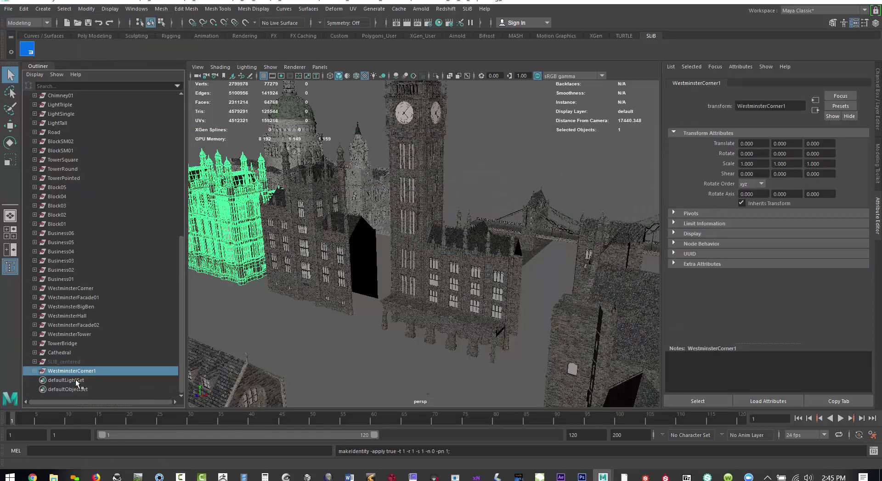
Step: Hide all the original kit objects listed from Storefronts onward and frame WestminsterCorner1 in the viewport
{"action": "scroll", "coordinate": [88, 115], "scroll_direction": "up", "scroll_amount": 2}
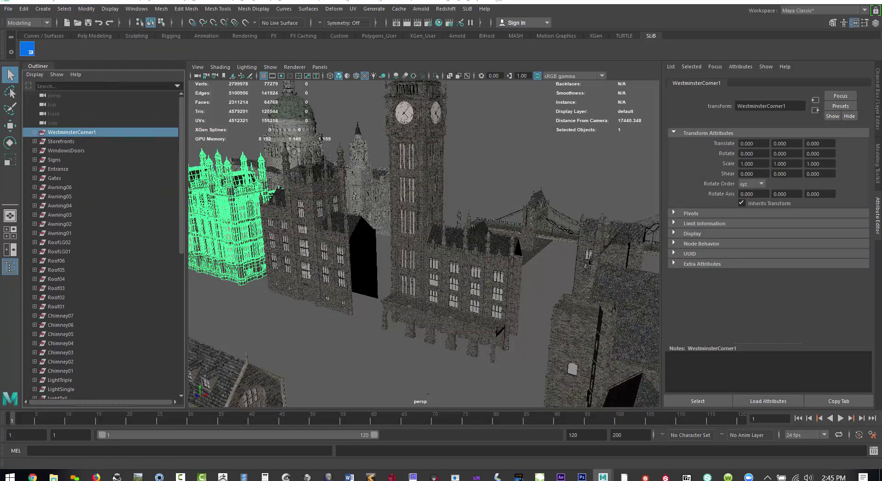
{"action": "key", "text": "f"}
{"action": "left_click_drag", "start_coordinate": [181, 177], "coordinate": [191, 319]}
{"action": "left_click", "coordinate": [60, 367]}
{"action": "left_click_drag", "start_coordinate": [181, 317], "coordinate": [182, 175]}
{"action": "left_click", "coordinate": [65, 140], "text": "shift"}
{"action": "key", "text": "ctrl+h"}
{"action": "left_click", "coordinate": [68, 133]}
{"action": "key", "text": "f"}
{"action": "scroll", "coordinate": [231, 220], "scroll_direction": "up", "scroll_amount": 3}
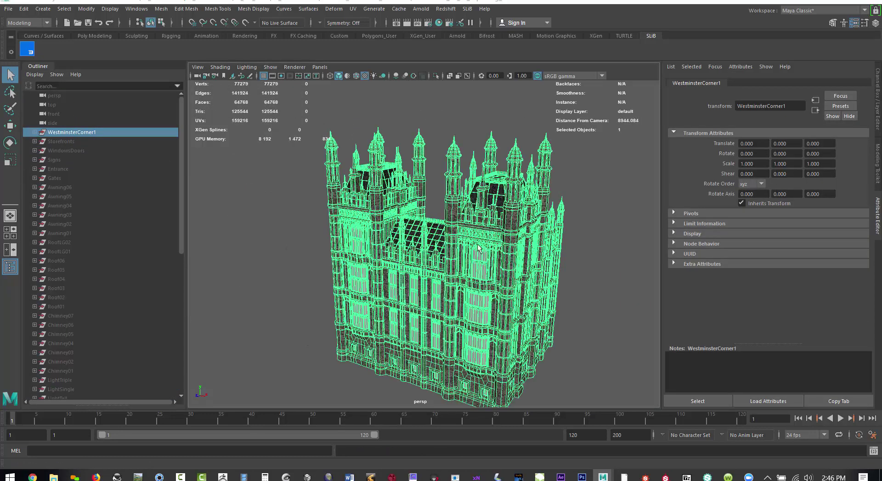
{"action": "left_click_drag", "start_coordinate": [181, 159], "coordinate": [181, 164]}
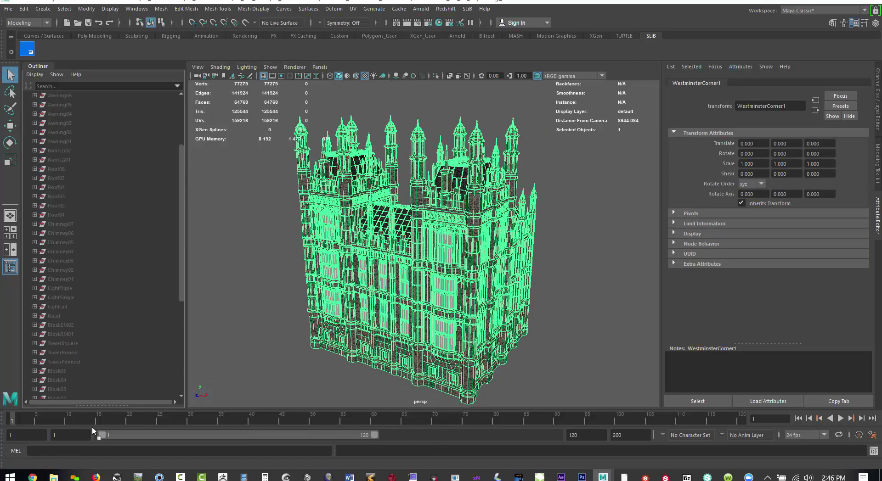
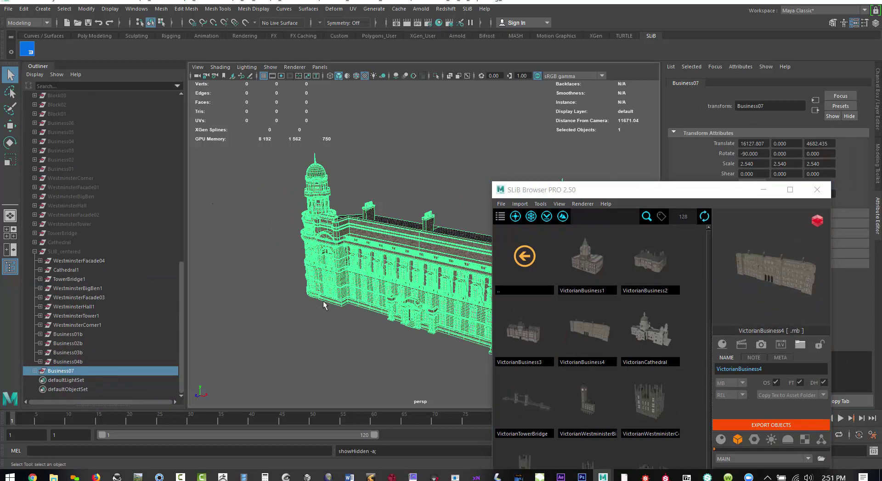
Step: Frame the Business05b building clear of the asset browser and capture it as the preview image of VictorianBusiness5
{"action": "left_click_drag", "start_coordinate": [643, 190], "coordinate": [661, 315]}
{"action": "left_click_drag", "start_coordinate": [384, 340], "coordinate": [374, 329], "text": "alt"}
{"action": "left_click_drag", "start_coordinate": [643, 314], "coordinate": [563, 245]}
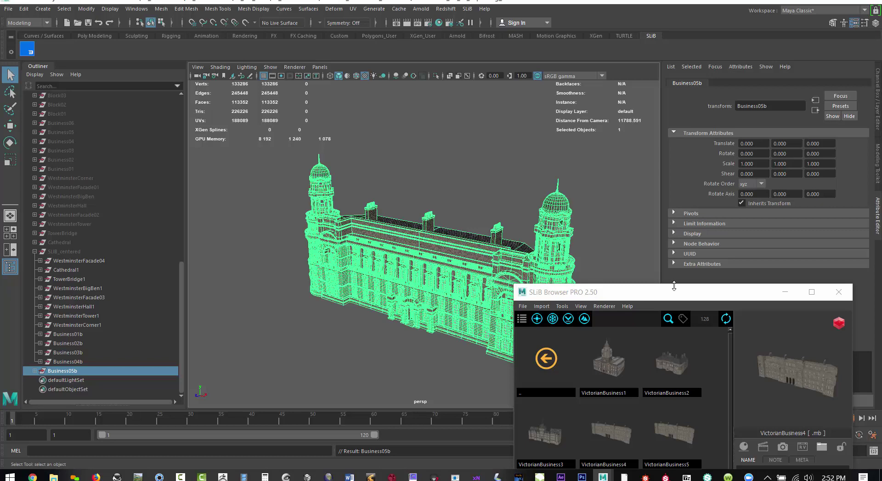
{"action": "left_click_drag", "start_coordinate": [674, 287], "coordinate": [632, 107]}
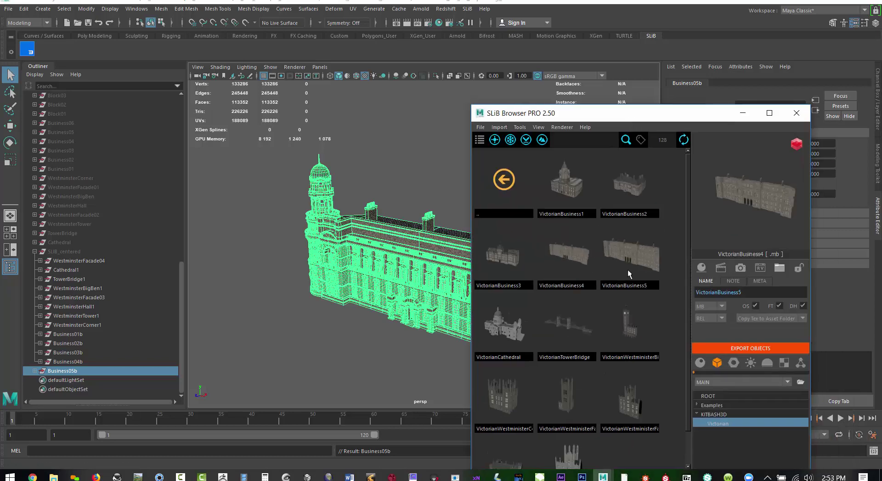
{"action": "left_click", "coordinate": [741, 269]}
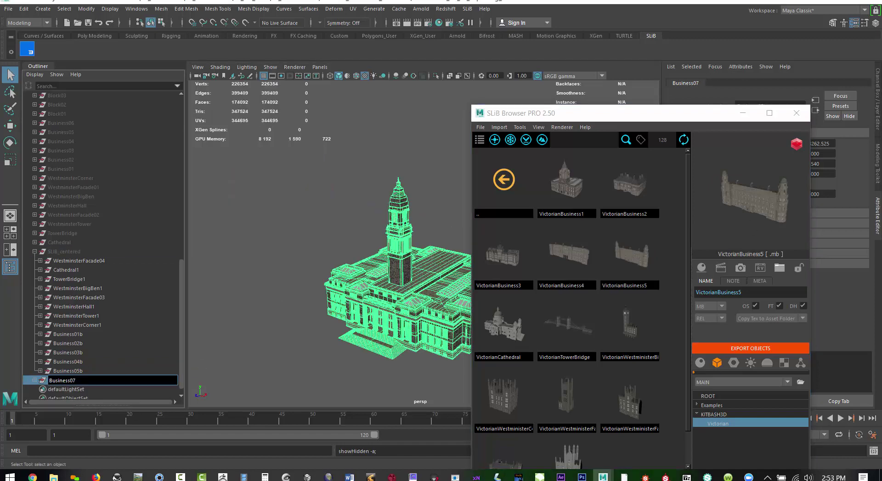
Step: Export the Business06 duplicate as VictorianBusiness6 and Block01b as VictorianBlock1
{"action": "left_click", "coordinate": [738, 350]}
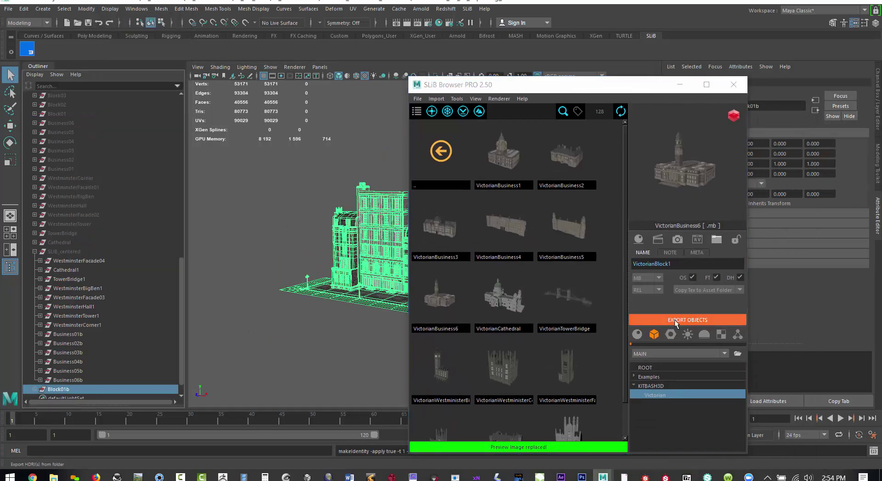
{"action": "left_click", "coordinate": [675, 321]}
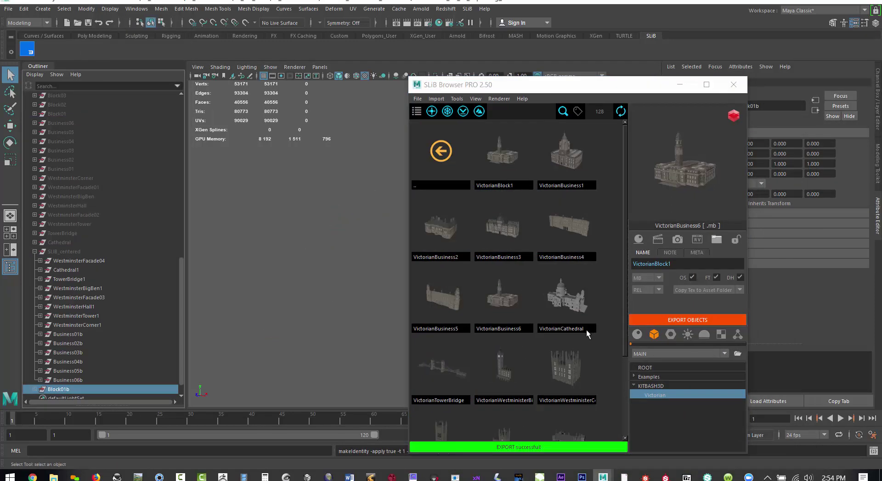
Step: Move Block01b into the SLIB_centered group, and duplicate Block02 with the name Block02b
{"action": "middle_click_drag", "start_coordinate": [65, 255], "coordinate": [65, 253]}
{"action": "left_click", "coordinate": [58, 105]}
{"action": "key", "text": "ctrl+d"}
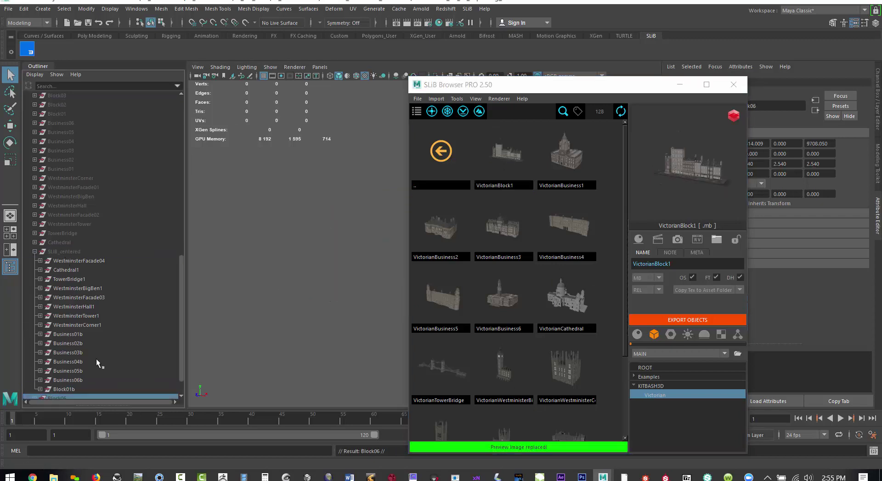
{"action": "scroll", "coordinate": [97, 362], "scroll_direction": "down", "scroll_amount": 1}
{"action": "double_click", "coordinate": [69, 371]}
{"action": "type", "text": "Block02b"}
{"action": "key", "text": "Return"}
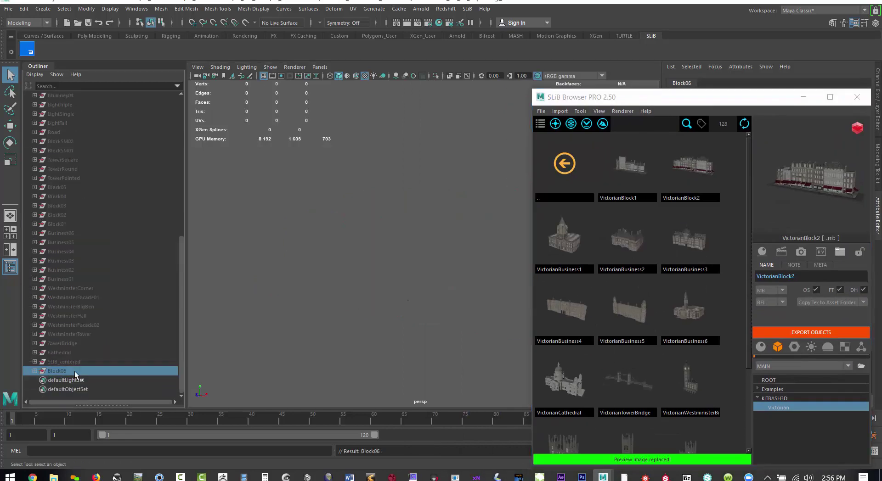
Step: Unhide the Block03 duplicate and export it as VictorianBlock3 with a preview image of the whole street block
{"action": "key", "text": "shift+h"}
{"action": "left_click", "coordinate": [811, 277]}
{"action": "key", "text": "BackSpace"}
{"action": "type", "text": "3"}
{"action": "left_click", "coordinate": [817, 334]}
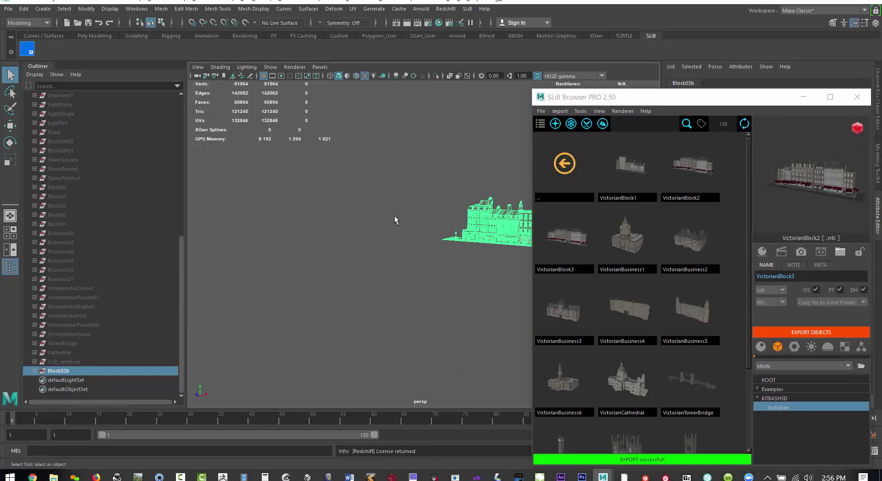
{"action": "left_click_drag", "start_coordinate": [394, 219], "coordinate": [349, 225], "text": "alt"}
{"action": "left_click", "coordinate": [801, 253]}
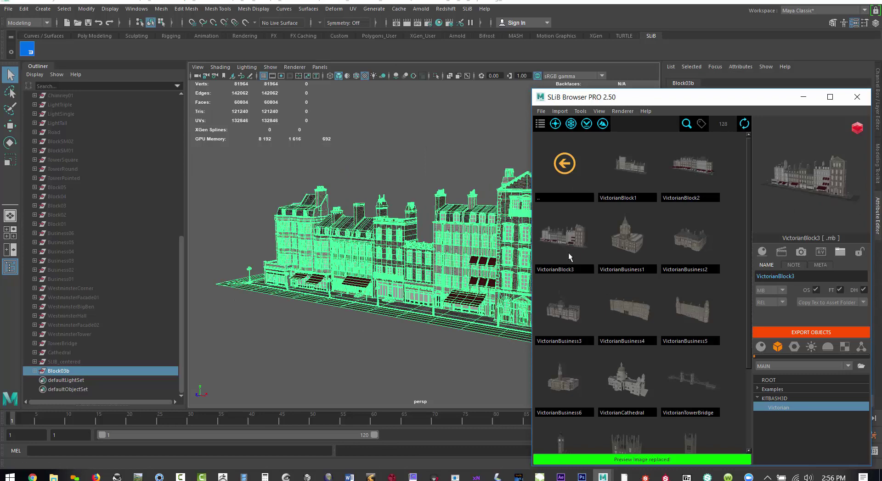
Step: Move Block03b into the SLIB_centered group, and duplicate Block04 with the name Block04b
{"action": "left_click", "coordinate": [84, 370]}
{"action": "key", "text": "Delete"}
{"action": "left_click", "coordinate": [62, 206]}
{"action": "key", "text": "ctrl+d"}
{"action": "double_click", "coordinate": [71, 382]}
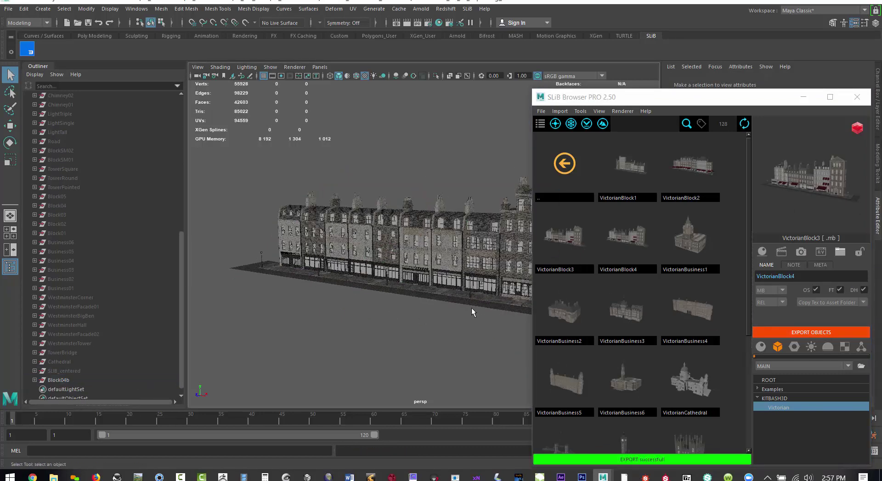
Step: Capture the preview image of VictorianBlock4 and move Block04b into the SLIB_centered group
{"action": "left_click", "coordinate": [627, 239]}
{"action": "left_click", "coordinate": [801, 252]}
{"action": "left_click", "coordinate": [63, 381]}
{"action": "key", "text": "Delete"}
Step: Duplicate Block05 as Block05b, export it as VictorianBlock5 with a preview image and move it into SLIB_centered
{"action": "left_click", "coordinate": [64, 199]}
{"action": "key", "text": "ctrl+d"}
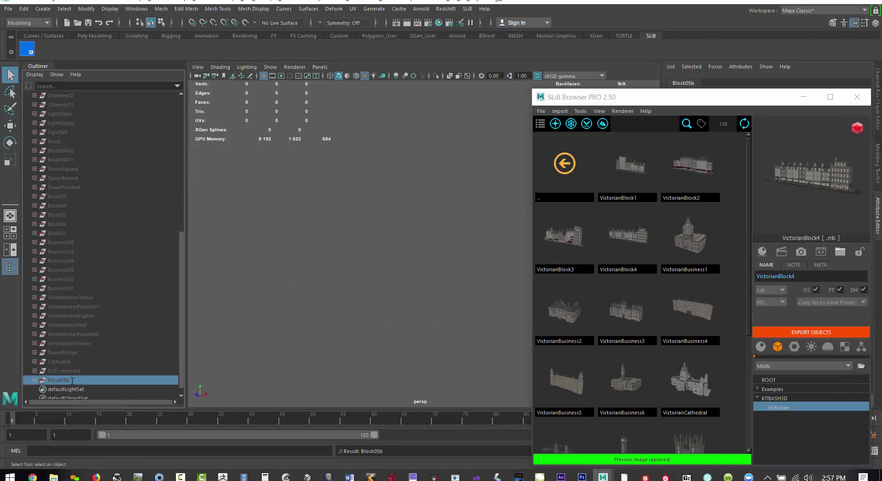
{"action": "key", "text": "shift+h"}
{"action": "left_click", "coordinate": [294, 322]}
{"action": "left_click", "coordinate": [810, 332]}
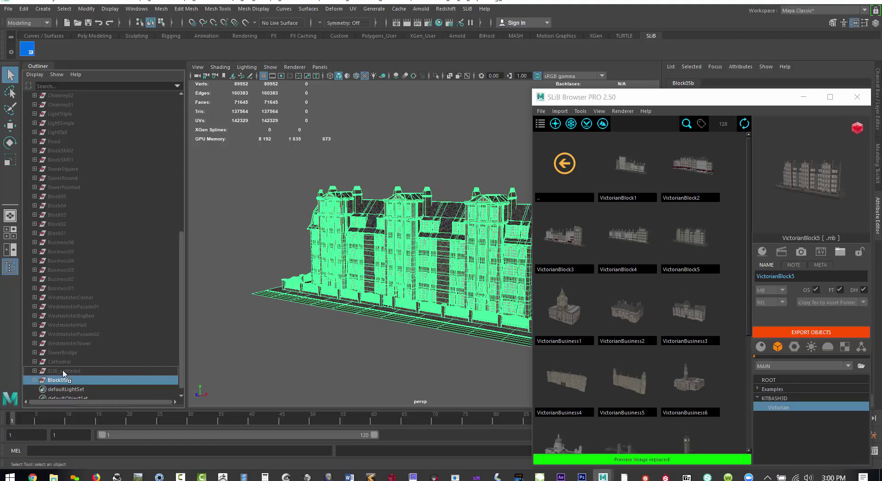
{"action": "key", "text": "Delete"}
Step: Export an unhidden duplicate of TowerPointed as VictorianTowerPointed with a preview image and move the duplicate into SLIB_centered
{"action": "left_click", "coordinate": [63, 188]}
{"action": "key", "text": "ctrl+d"}
{"action": "key", "text": "shift+h"}
{"action": "key", "text": "f"}
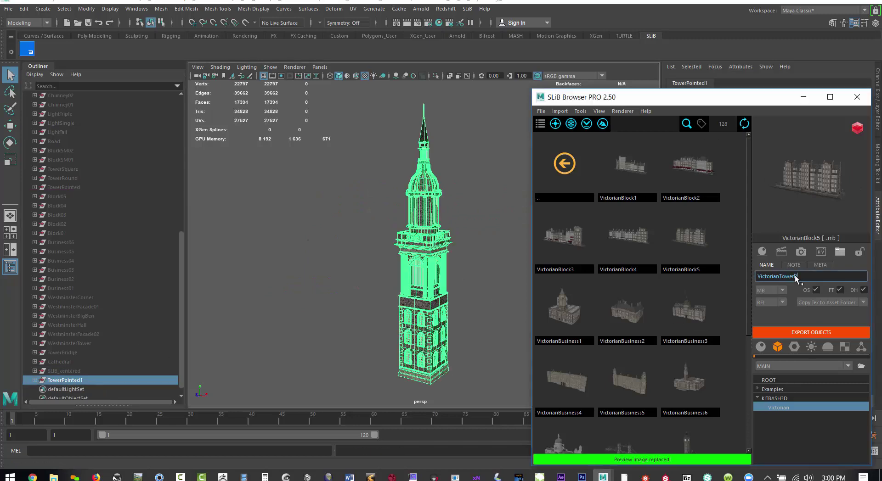
{"action": "key", "text": "BackSpace"}
{"action": "left_click", "coordinate": [810, 332]}
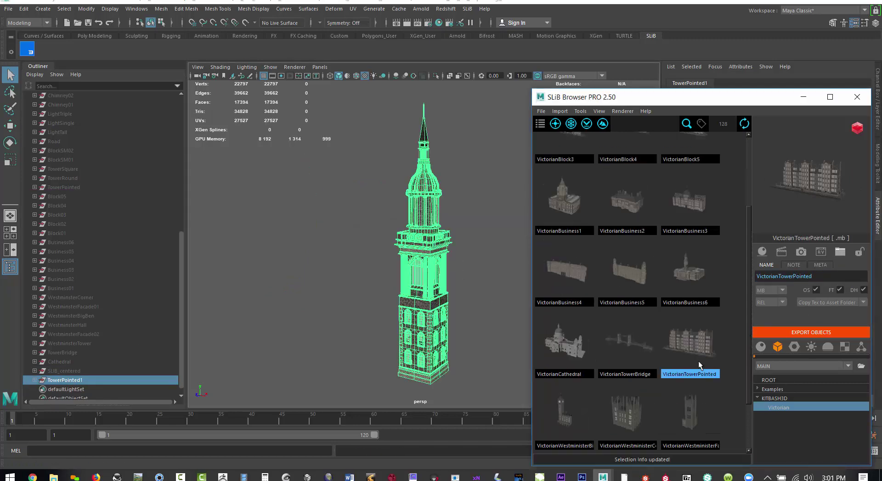
{"action": "key", "text": "Delete"}
Step: Export an unhidden duplicate of TowerRound as VictorianTowerRound with a preview image and move the duplicate into SLIB_centered
{"action": "left_click", "coordinate": [69, 179]}
{"action": "key", "text": "ctrl+d"}
{"action": "key", "text": "shift+h"}
{"action": "key", "text": "f"}
{"action": "left_click", "coordinate": [821, 280]}
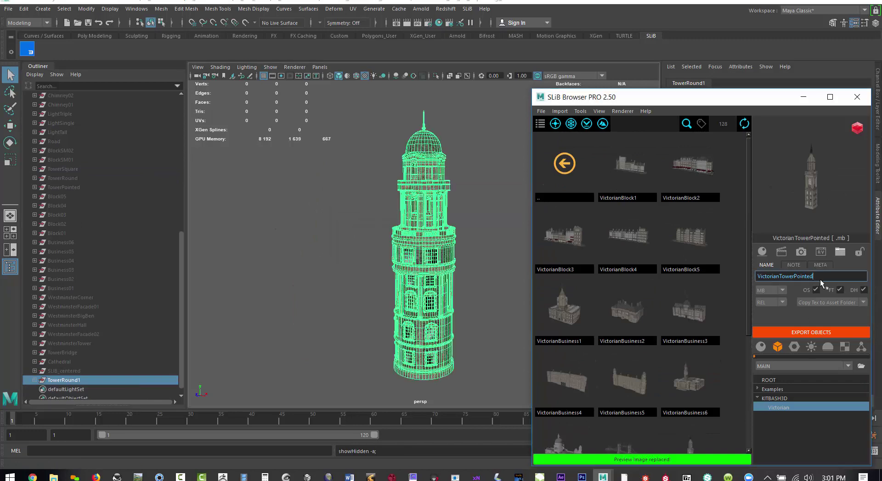
{"action": "left_click", "coordinate": [811, 332]}
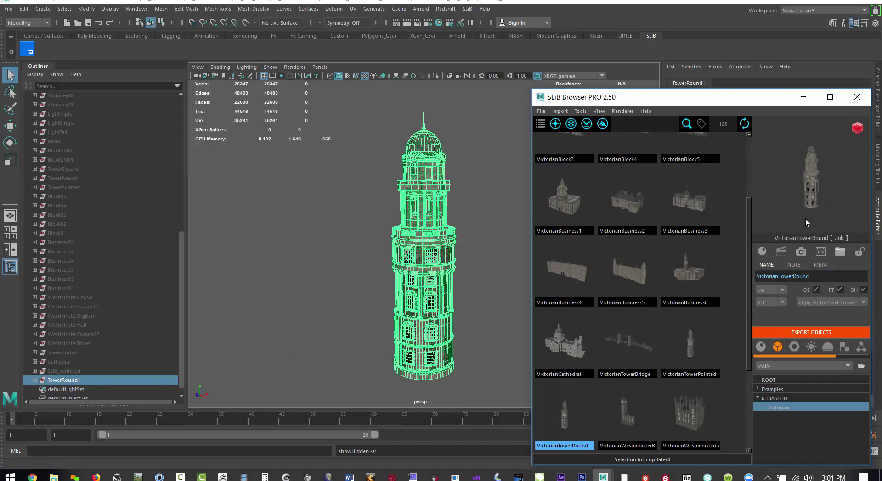
{"action": "key", "text": "Delete"}
Step: Export an unhidden duplicate of TowerSquare as VictorianTowerSquare with a preview image and move the duplicate into SLIB_centered
{"action": "left_click", "coordinate": [63, 169]}
{"action": "key", "text": "ctrl+d"}
{"action": "key", "text": "shift+h"}
{"action": "left_click", "coordinate": [827, 277]}
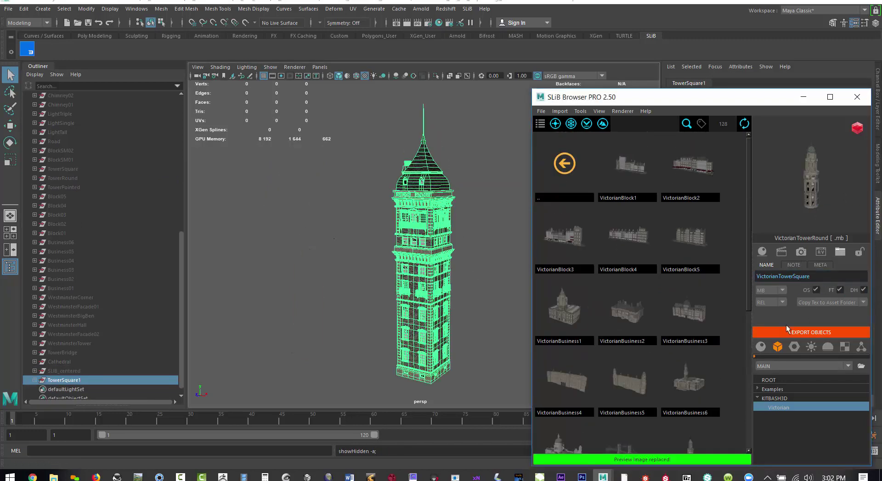
{"action": "left_click", "coordinate": [787, 331]}
{"action": "key", "text": "Delete"}
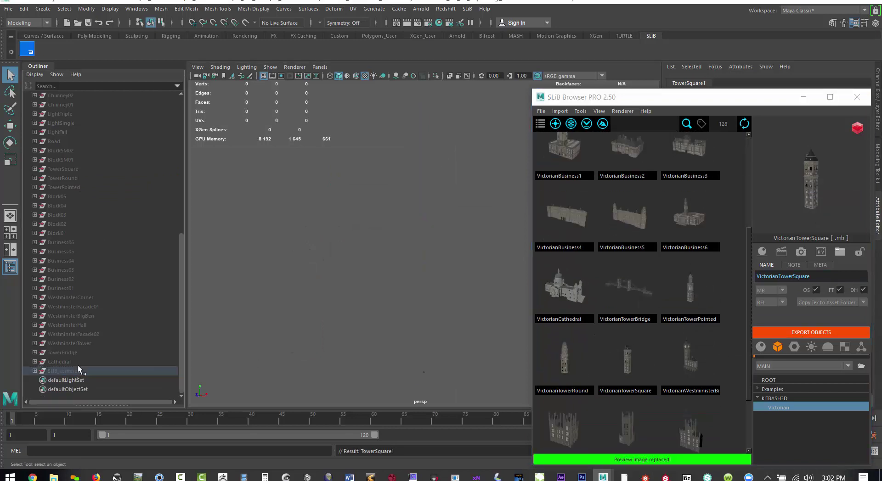
Step: Duplicate BlockSM01 as BlockSM01b, export it as VictorianBlockSM01 with a preview image and move it into SLIB_centered
{"action": "left_click", "coordinate": [64, 161]}
{"action": "key", "text": "ctrl+d"}
{"action": "key", "text": "shift+h"}
{"action": "double_click", "coordinate": [74, 371]}
{"action": "type", "text": "BlockSM01b"}
{"action": "key", "text": "Return"}
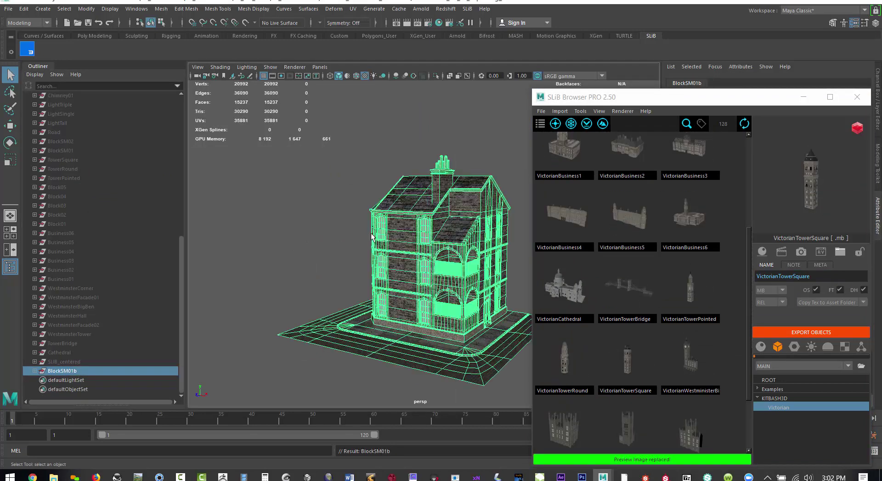
{"action": "left_click", "coordinate": [812, 333]}
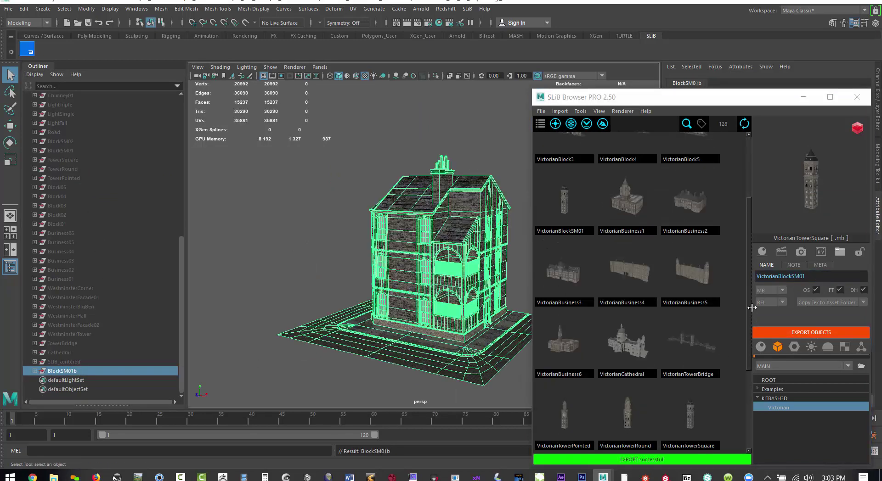
{"action": "key", "text": "Delete"}
Step: Export an unhidden duplicate of BlockSM02 as VictorianBlockSM02 with a preview image and move the duplicate into SLIB_centered
{"action": "left_click", "coordinate": [68, 152]}
{"action": "key", "text": "ctrl+d"}
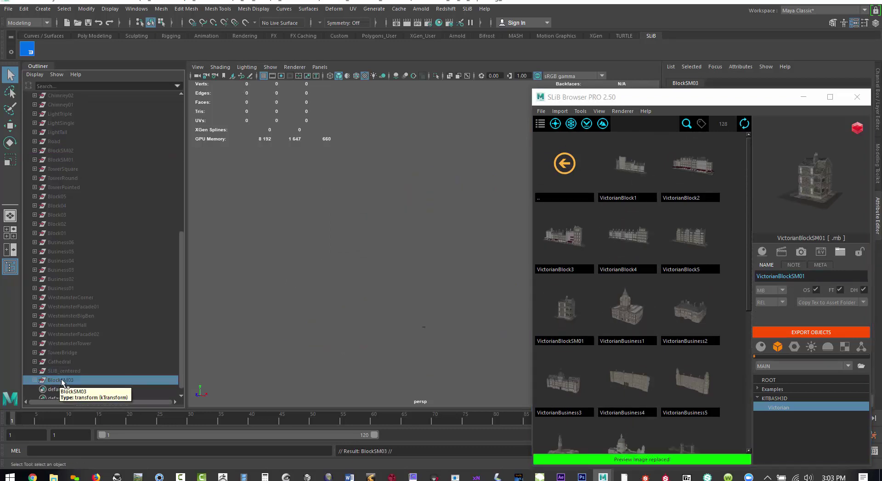
{"action": "key", "text": "shift+h"}
{"action": "left_click", "coordinate": [813, 277]}
{"action": "left_click", "coordinate": [811, 333]}
{"action": "left_click", "coordinate": [421, 251]}
{"action": "left_click", "coordinate": [627, 309]}
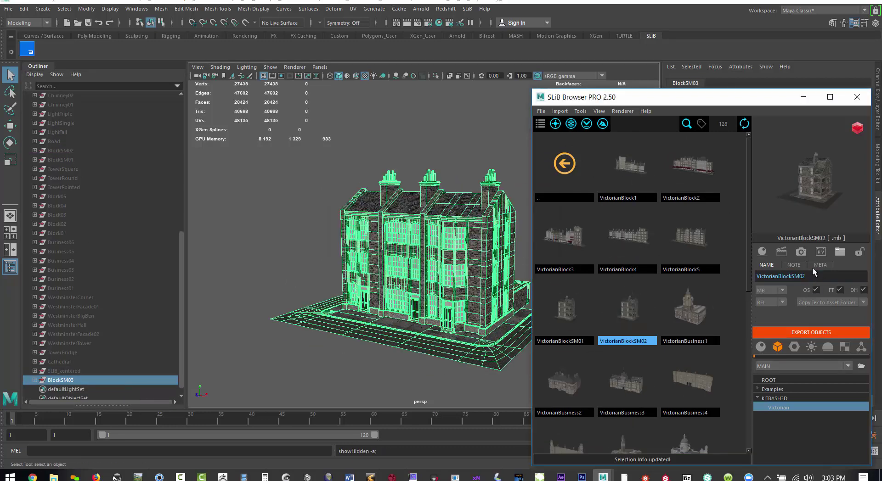
{"action": "left_click", "coordinate": [65, 380]}
{"action": "key", "text": "Delete"}
Step: Duplicate and unhide Road, and export the duplicate as VictorianRoad with a preview image
{"action": "left_click", "coordinate": [54, 142]}
{"action": "key", "text": "ctrl+d"}
{"action": "key", "text": "shift+h"}
{"action": "key", "text": "f"}
{"action": "left_click_drag", "start_coordinate": [404, 258], "coordinate": [414, 300], "text": "alt"}
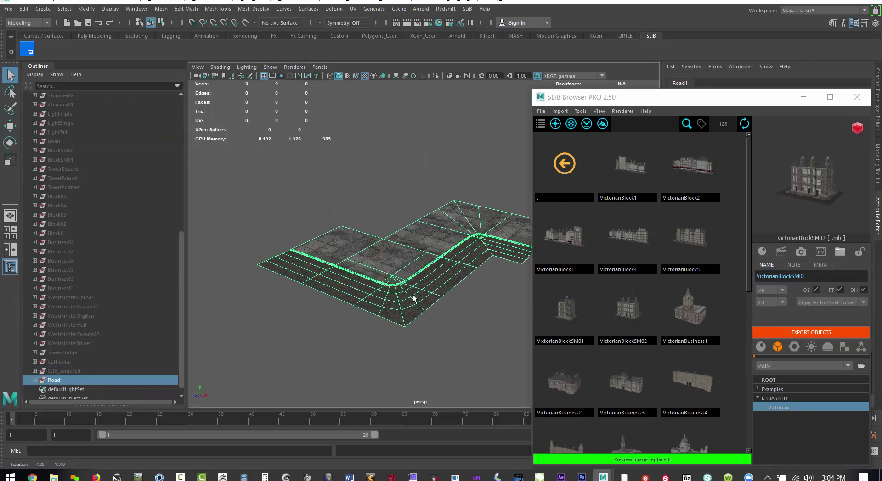
{"action": "left_click", "coordinate": [803, 332]}
{"action": "scroll", "coordinate": [709, 313], "scroll_direction": "down", "scroll_amount": 5}
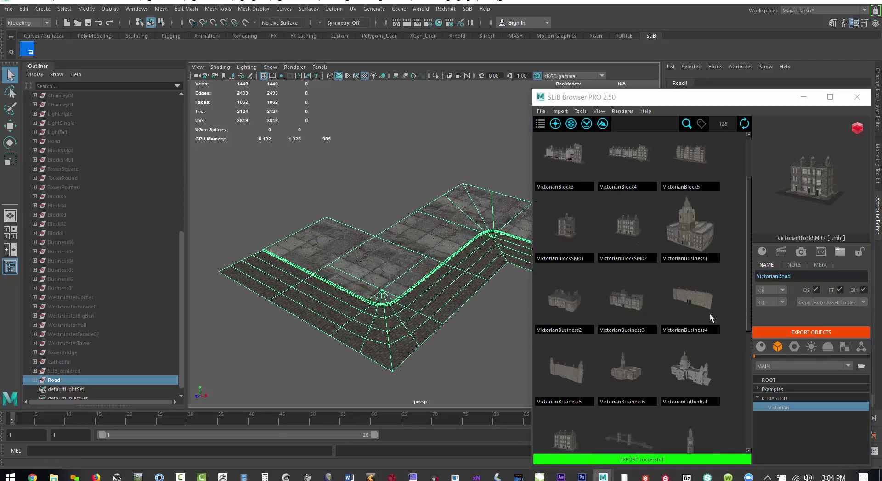
{"action": "left_click", "coordinate": [801, 197]}
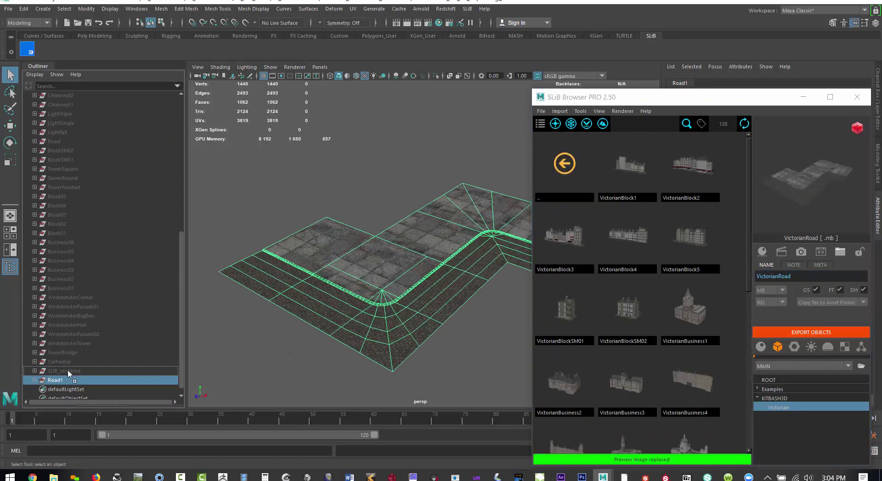
Step: Group the already exported originals as old and unhide a duplicate of LightTall
{"action": "key", "text": "ctrl+g"}
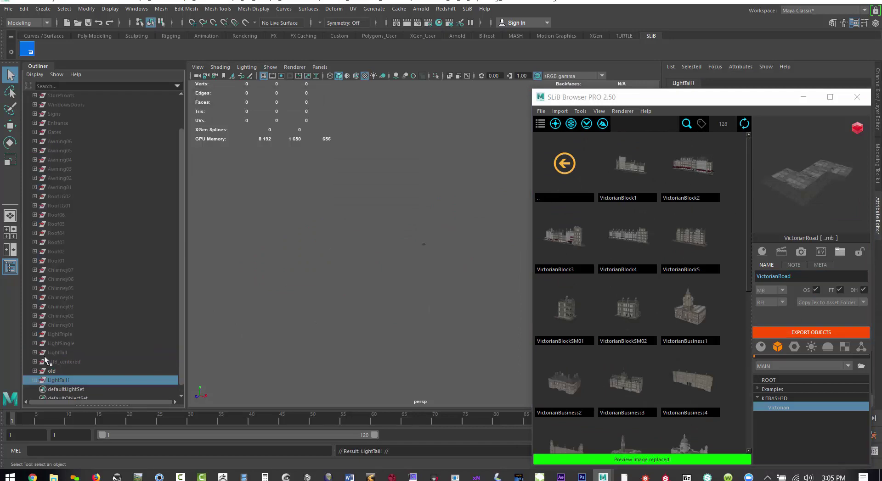
{"action": "key", "text": "shift+h"}
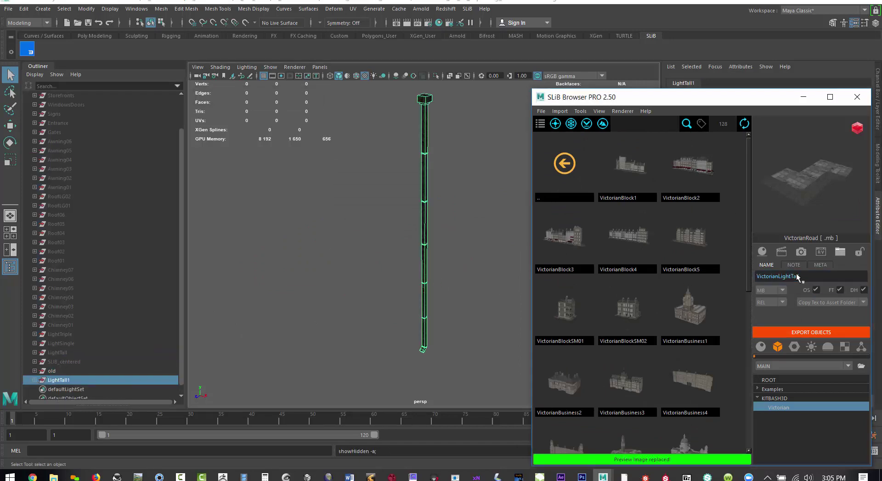
Step: Export LightTall1 as VictorianLightTall with a preview image, and move the duplicate into SLIB_centered and the original into old
{"action": "left_click", "coordinate": [810, 333]}
{"action": "scroll", "coordinate": [570, 321], "scroll_direction": "down", "scroll_amount": 3}
{"action": "left_click", "coordinate": [571, 330]}
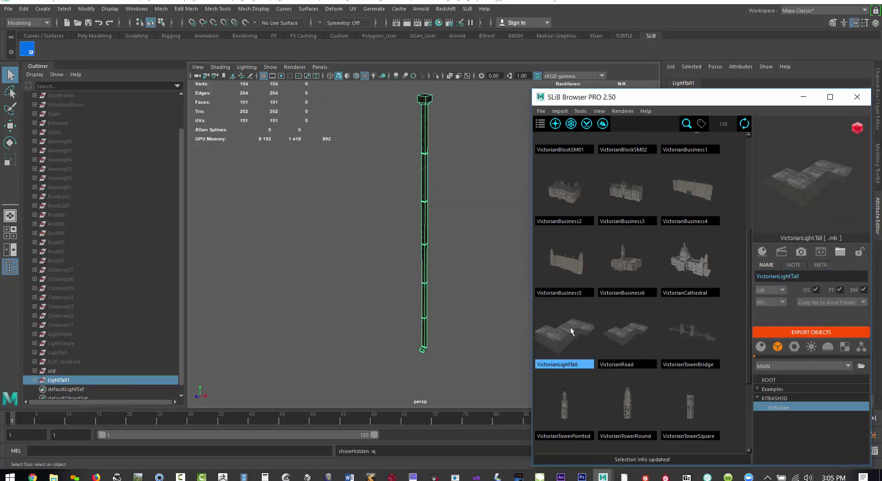
{"action": "left_click", "coordinate": [833, 200]}
{"action": "left_click", "coordinate": [67, 362]}
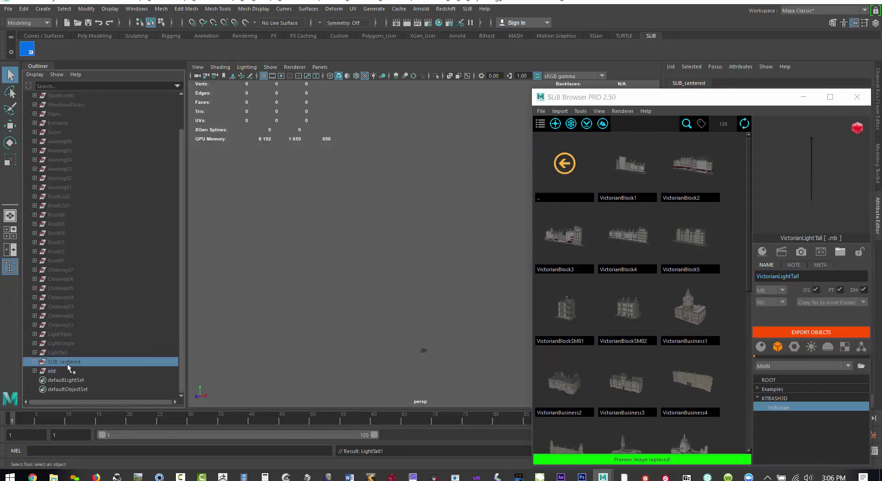
{"action": "middle_click_drag", "start_coordinate": [63, 354], "coordinate": [66, 363]}
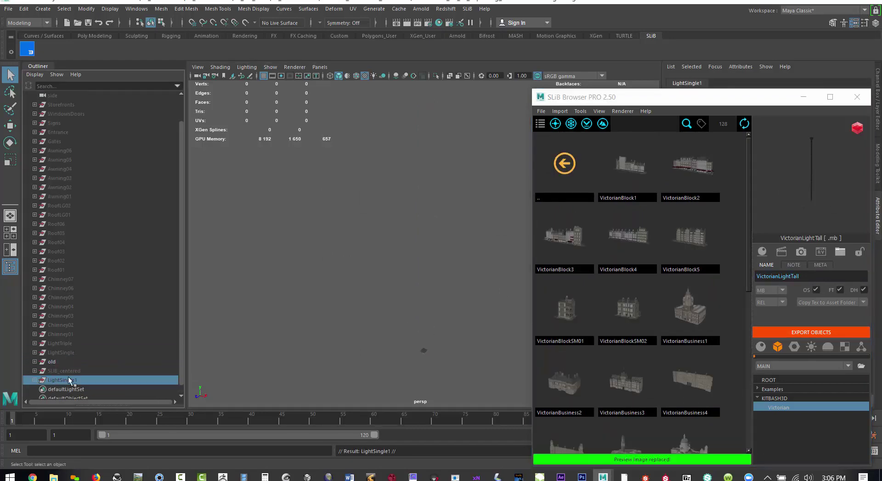
Step: Export the LightSingle duplicate as VictorianLightSingle and replace its preview image with a framed view of the lamp
{"action": "key", "text": "f"}
{"action": "left_click", "coordinate": [811, 333]}
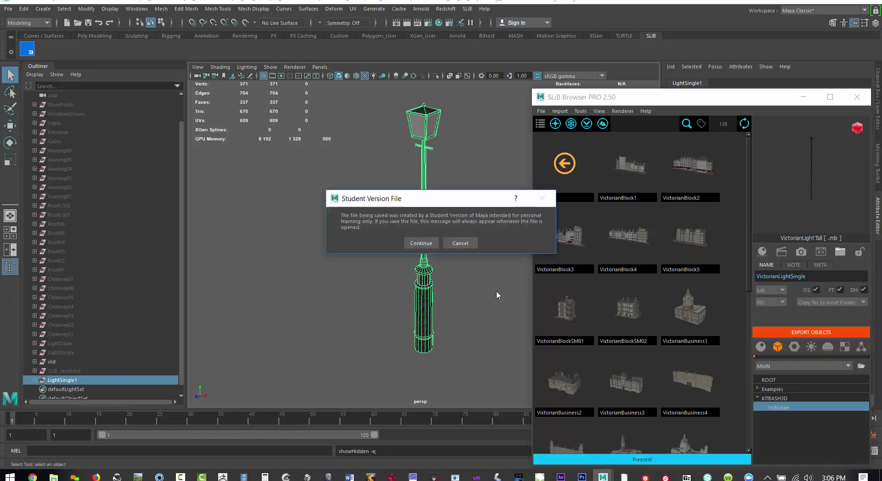
{"action": "left_click", "coordinate": [421, 244]}
{"action": "scroll", "coordinate": [350, 321], "scroll_direction": "up", "scroll_amount": 3}
{"action": "middle_click_drag", "start_coordinate": [351, 321], "coordinate": [348, 339], "text": "alt"}
{"action": "scroll", "coordinate": [632, 374], "scroll_direction": "down", "scroll_amount": 4}
{"action": "left_click", "coordinate": [564, 304]}
{"action": "left_click", "coordinate": [801, 251]}
{"action": "right_click", "coordinate": [806, 189]}
{"action": "left_click", "coordinate": [825, 205]}
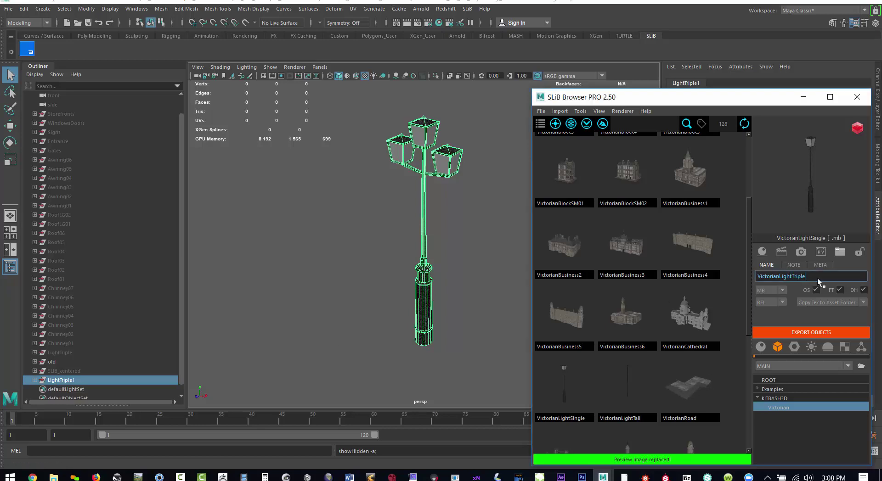
Step: Replace the preview image of VictorianLightTriple with a view of the lamp and rename the Chimney01 duplicate as Chimney01b
{"action": "right_click", "coordinate": [815, 209]}
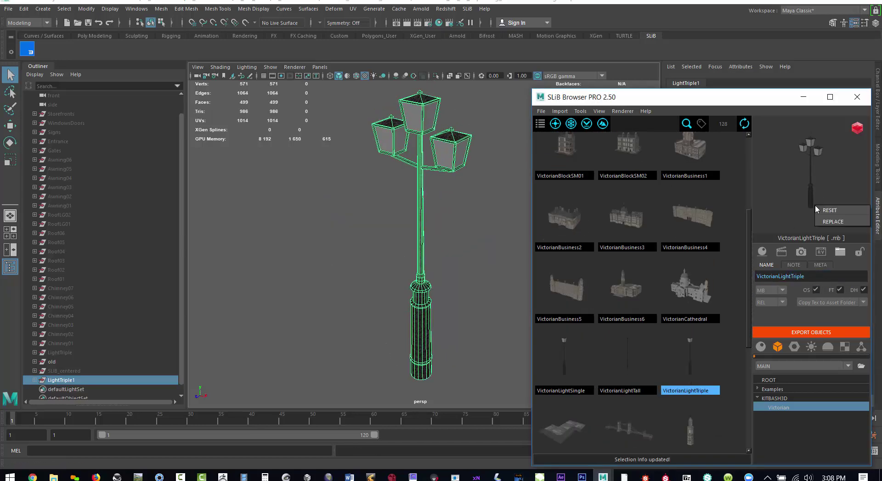
{"action": "left_click", "coordinate": [833, 222]}
{"action": "type", "text": "b"}
{"action": "key", "text": "Return"}
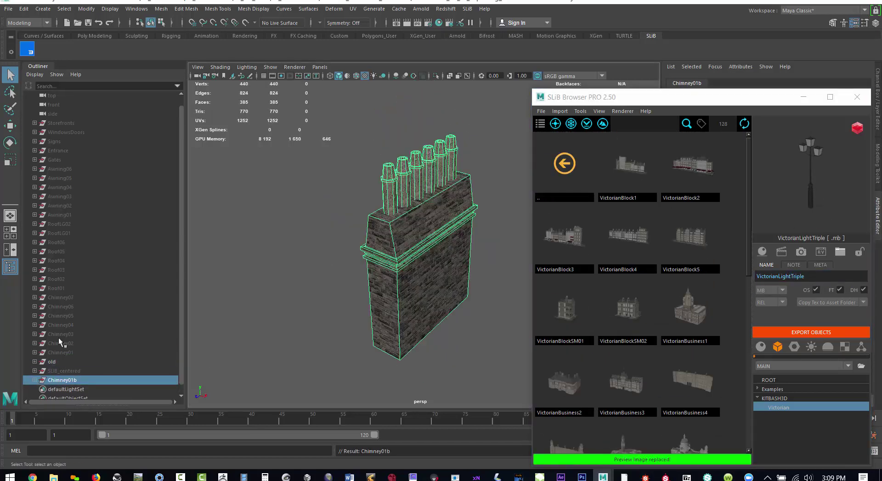
Step: Temporarily show Chimney02 through Chimney07 to examine the remaining chimneys, and hide them again
{"action": "left_click", "coordinate": [61, 335]}
{"action": "left_click", "coordinate": [63, 299]}
{"action": "key", "text": "shift+h"}
{"action": "middle_click_drag", "start_coordinate": [374, 344], "coordinate": [267, 313], "text": "alt"}
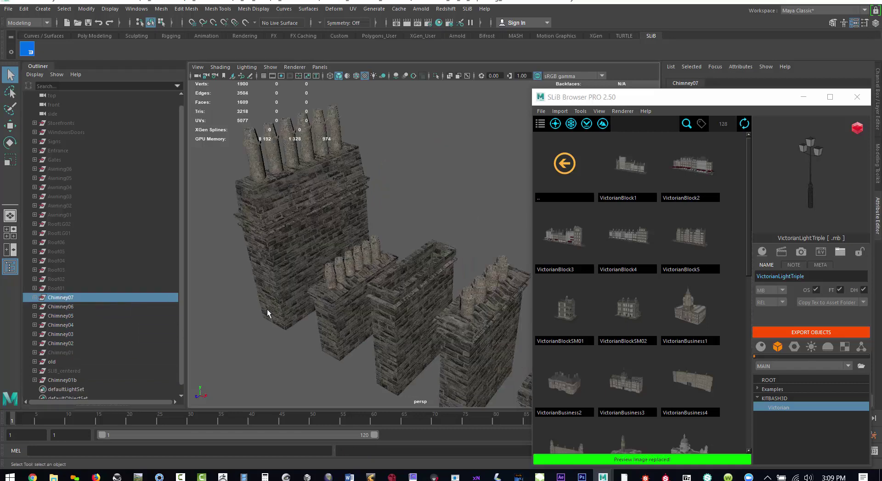
{"action": "scroll", "coordinate": [268, 313], "scroll_direction": "down", "scroll_amount": 3}
{"action": "left_click", "coordinate": [68, 335], "text": "shift"}
{"action": "key", "text": "ctrl+h"}
Step: Export Chimney01b as VictorianChimney1 with a preview image, and move the duplicate into SLIB_centered and Chimney01 into old
{"action": "left_click", "coordinate": [64, 380]}
{"action": "key", "text": "f"}
{"action": "left_click", "coordinate": [811, 332]}
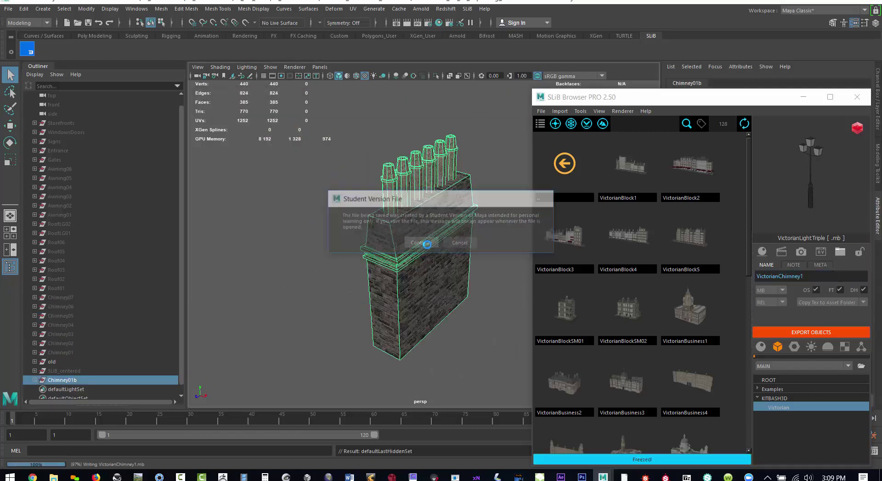
{"action": "scroll", "coordinate": [538, 275], "scroll_direction": "down", "scroll_amount": 2}
{"action": "middle_click_drag", "start_coordinate": [62, 380], "coordinate": [63, 371]}
{"action": "left_click", "coordinate": [60, 353]}
{"action": "middle_click_drag", "start_coordinate": [61, 353], "coordinate": [55, 361]}
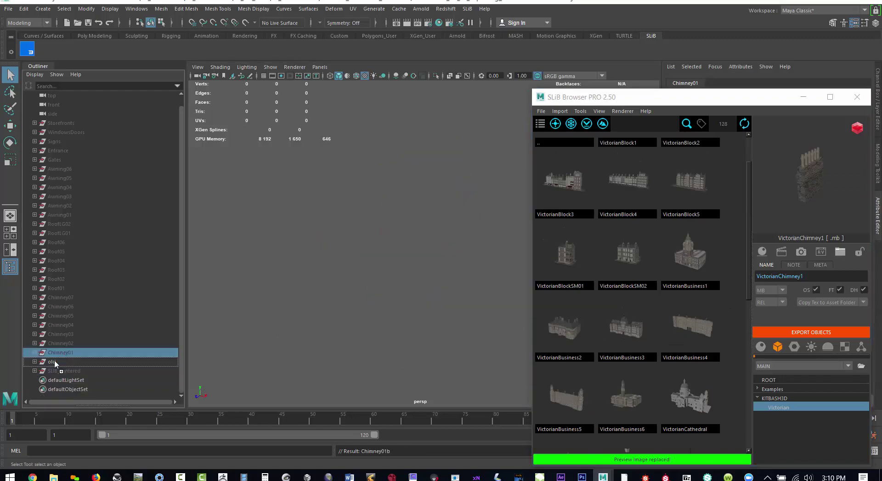
Step: Rename the Chimney02 duplicate as Chimney02b
{"action": "double_click", "coordinate": [71, 381]}
{"action": "type", "text": "Chimney02b"}
{"action": "key", "text": "Return"}
Step: Export Chimney02b as VictorianChimney2 with a preview image, and move the duplicate into SLIB_centered and Chimney02 into old
{"action": "type", "text": "f02"}
{"action": "left_click", "coordinate": [780, 332]}
{"action": "scroll", "coordinate": [672, 335], "scroll_direction": "down", "scroll_amount": 5}
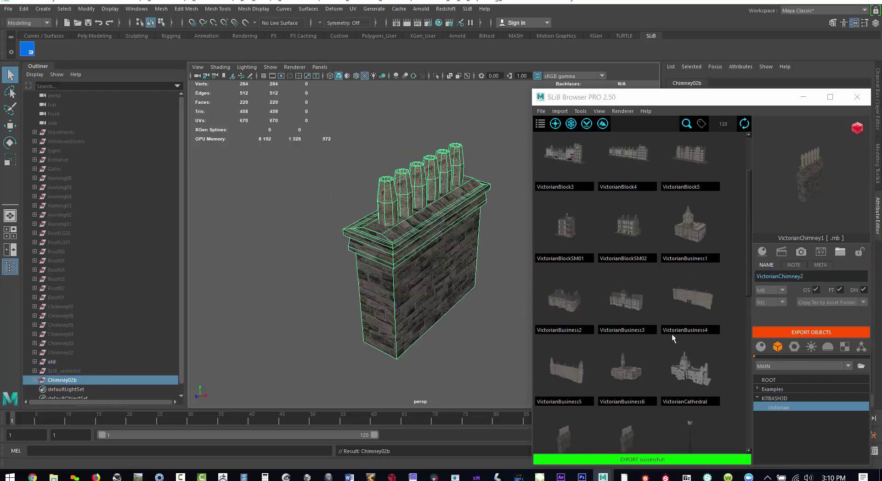
{"action": "left_click", "coordinate": [629, 330]}
{"action": "left_click", "coordinate": [801, 254]}
{"action": "middle_click_drag", "start_coordinate": [62, 380], "coordinate": [55, 362]}
{"action": "left_click", "coordinate": [60, 353]}
{"action": "middle_click_drag", "start_coordinate": [60, 353], "coordinate": [58, 362]}
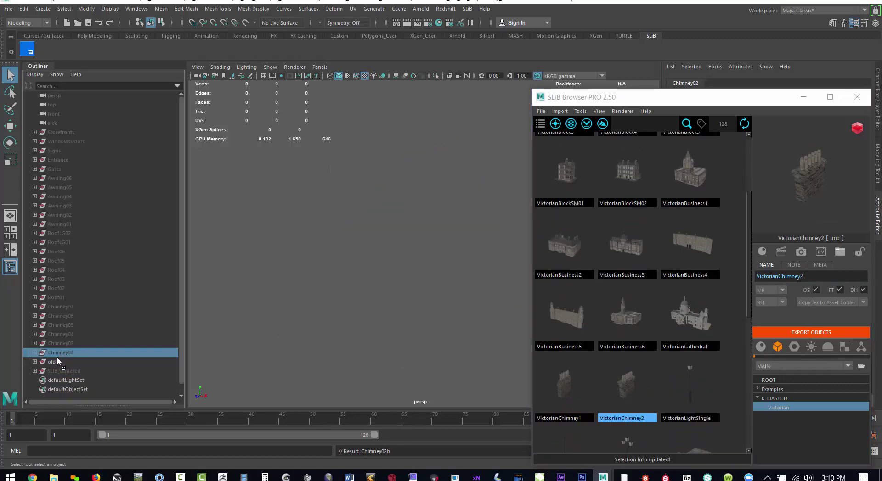
Step: Duplicate Chimney03 and rename the copy as Chimney03b
{"action": "left_click", "coordinate": [60, 344]}
{"action": "key", "text": "ctrl+d"}
{"action": "double_click", "coordinate": [73, 372]}
{"action": "type", "text": "Chimney03b"}
{"action": "key", "text": "Return"}
Step: Export Chimney03b as VictorianChimney3 with a preview image, and move the duplicate into SLIB_centered and Chimney03 into old
{"action": "left_click", "coordinate": [810, 333]}
{"action": "scroll", "coordinate": [638, 353], "scroll_direction": "down", "scroll_amount": 3}
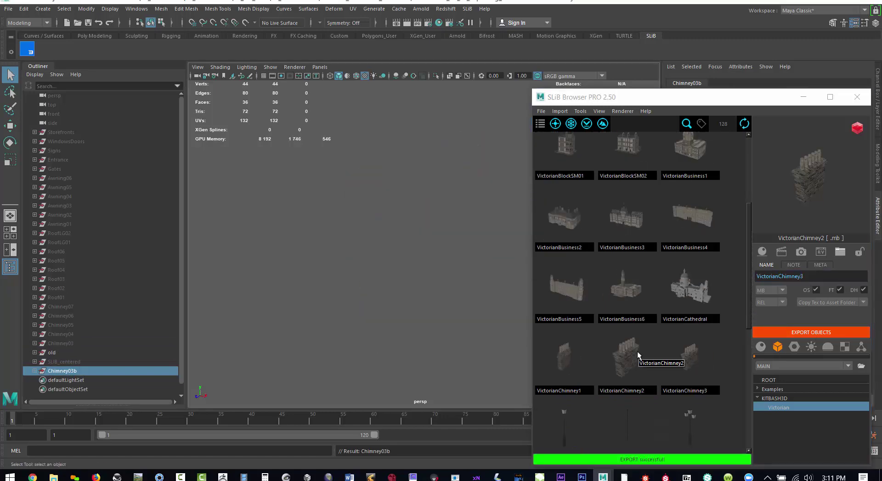
{"action": "left_click", "coordinate": [690, 363]}
{"action": "left_click", "coordinate": [800, 253]}
{"action": "middle_click_drag", "start_coordinate": [62, 372], "coordinate": [55, 353]}
{"action": "middle_click_drag", "start_coordinate": [60, 344], "coordinate": [56, 352]}
Step: Duplicate Chimney04 and rename the copy as Chimney04b
{"action": "left_click", "coordinate": [69, 336]}
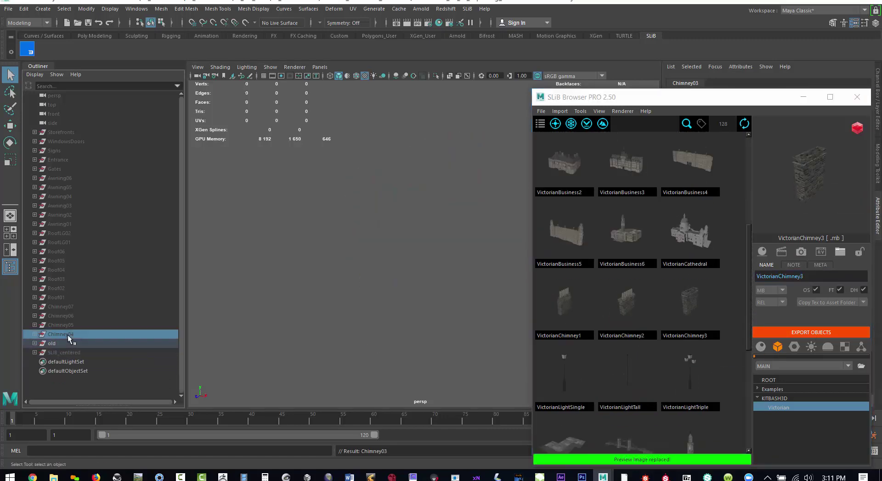
{"action": "key", "text": "ctrl+d"}
{"action": "double_click", "coordinate": [60, 362]}
{"action": "type", "text": "Chimney04b"}
{"action": "key", "text": "Return"}
Step: Export Chimney04b as VictorianChimney4 with a preview image, and move the duplicate into SLIB_centered and Chimney04 into old
{"action": "key", "text": "f"}
{"action": "left_click", "coordinate": [810, 333]}
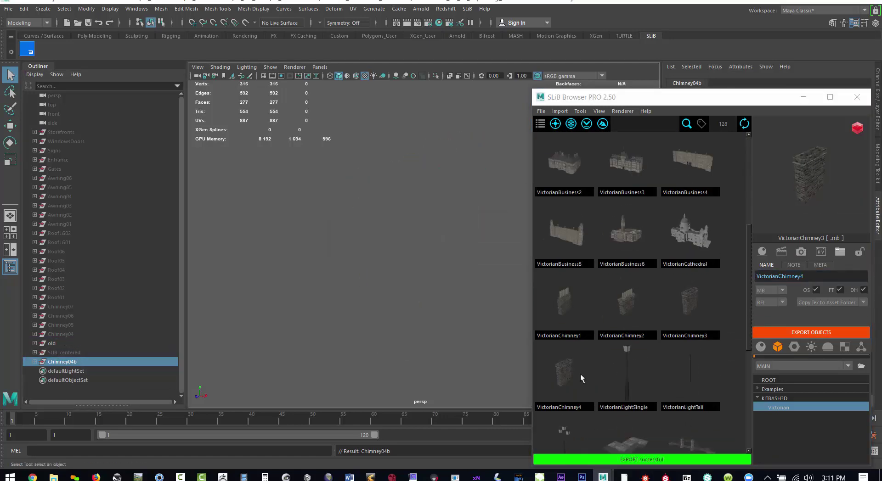
{"action": "left_click", "coordinate": [581, 380]}
{"action": "left_click", "coordinate": [801, 253]}
{"action": "middle_click_drag", "start_coordinate": [62, 362], "coordinate": [54, 335]}
Step: Duplicate Chimney05, rename the copy as Chimney05b and unhide it
{"action": "left_click", "coordinate": [64, 326]}
{"action": "key", "text": "ctrl+d"}
{"action": "double_click", "coordinate": [69, 353]}
{"action": "key", "text": "BackSpace"}
{"action": "type", "text": "5b"}
{"action": "key", "text": "Return"}
{"action": "key", "text": "shift+h"}
{"action": "key", "text": "f"}
Step: Export Chimney05b as VictorianChimney5 with a preview image, and move the duplicate into SLIB_centered and Chimney05 into old
{"action": "left_click", "coordinate": [811, 333]}
{"action": "scroll", "coordinate": [612, 294], "scroll_direction": "down", "scroll_amount": 5}
{"action": "left_click", "coordinate": [625, 362]}
{"action": "left_click", "coordinate": [800, 252]}
{"action": "middle_click_drag", "start_coordinate": [64, 325], "coordinate": [64, 327]}
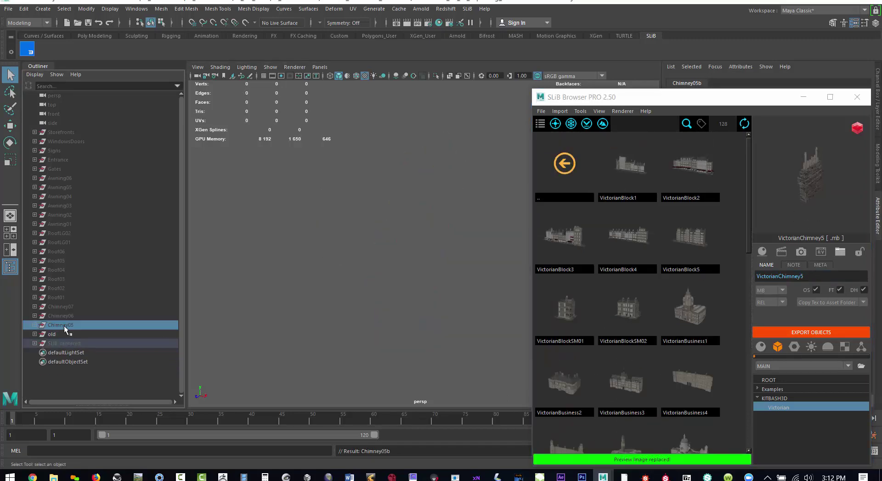
Step: Unhide Chimney06b, export it as VictorianChimney6 with a preview image, and move it into SLIB_centered and Chimney06 into old
{"action": "key", "text": "shift+h"}
{"action": "key", "text": "f"}
{"action": "left_click", "coordinate": [810, 277]}
{"action": "key", "text": "BackSpace"}
{"action": "type", "text": "6"}
{"action": "left_click", "coordinate": [812, 333]}
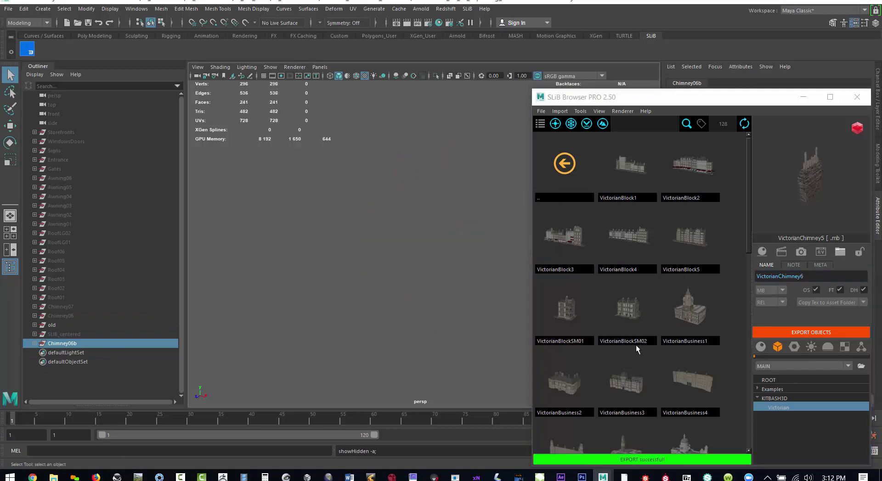
{"action": "scroll", "coordinate": [636, 351], "scroll_direction": "down", "scroll_amount": 5}
{"action": "left_click", "coordinate": [690, 353]}
{"action": "left_click", "coordinate": [801, 252]}
{"action": "middle_click_drag", "start_coordinate": [62, 344], "coordinate": [56, 330]}
{"action": "middle_click_drag", "start_coordinate": [60, 317], "coordinate": [56, 321]}
Step: Export the Chimney07 duplicate as VictorianChimney7 with a preview image, and move the duplicate into SLIB_centered and the original into old
{"action": "left_click", "coordinate": [64, 337]}
{"action": "key", "text": "f"}
{"action": "left_click", "coordinate": [814, 278]}
{"action": "key", "text": "BackSpace"}
{"action": "type", "text": "7"}
{"action": "scroll", "coordinate": [594, 325], "scroll_direction": "down", "scroll_amount": 5}
{"action": "left_click", "coordinate": [563, 396]}
{"action": "right_click", "coordinate": [808, 201]}
{"action": "left_click", "coordinate": [816, 208]}
{"action": "mouse_move", "coordinate": [59, 307]}
{"action": "middle_mouse_down"}
{"action": "mouse_move", "coordinate": [54, 316]}
{"action": "mouse_move", "coordinate": [53, 308]}
{"action": "middle_mouse_up"}
Step: Duplicate Roof01 and rename the copy as Roof01b
{"action": "left_click", "coordinate": [61, 300]}
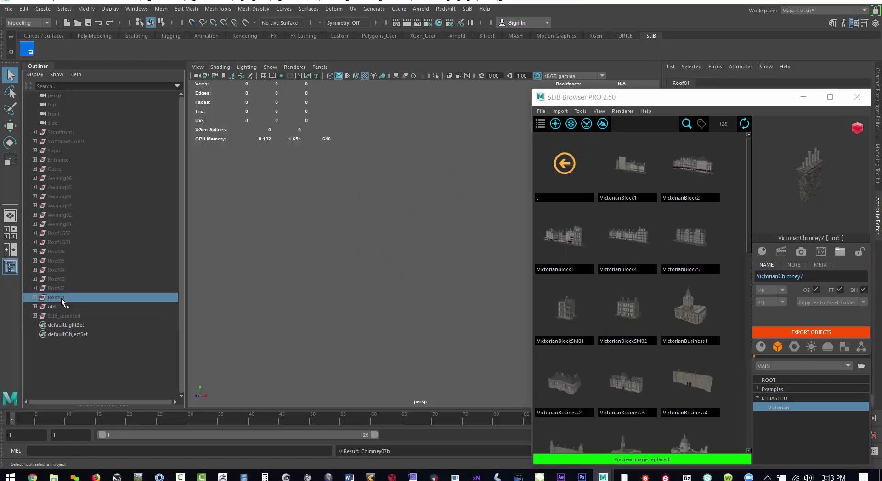
{"action": "key", "text": "ctrl+d"}
{"action": "double_click", "coordinate": [62, 325]}
{"action": "type", "text": "Roof01b"}
{"action": "key", "text": "Return"}
{"action": "left_click", "coordinate": [421, 244]}
{"action": "left_click", "coordinate": [58, 326]}
Step: Export Roof01b to the Victorian library folder under the asset name VictorianRoof01
{"action": "left_click", "coordinate": [821, 277]}
{"action": "key", "text": "BackSpace"}
{"action": "key", "text": "BackSpace"}
{"action": "key", "text": "BackSpace"}
{"action": "key", "text": "BackSpace"}
{"action": "key", "text": "BackSpace"}
{"action": "key", "text": "BackSpace"}
{"action": "key", "text": "BackSpace"}
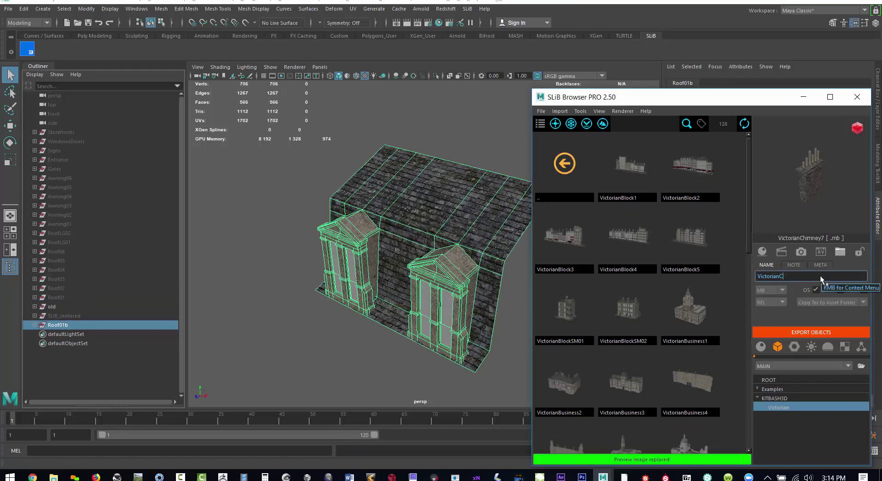
{"action": "left_click", "coordinate": [812, 333]}
Step: Replace the preview image of VictorianRoof01, and move Roof01b into SLIB_centered and Roof01 into old
{"action": "scroll", "coordinate": [607, 340], "scroll_direction": "down", "scroll_amount": 20}
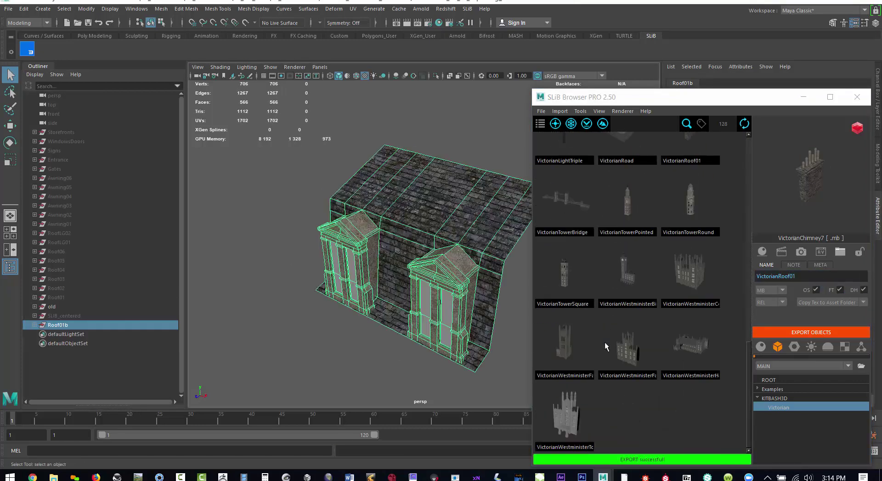
{"action": "scroll", "coordinate": [606, 343], "scroll_direction": "up", "scroll_amount": 1}
{"action": "scroll", "coordinate": [613, 296], "scroll_direction": "up", "scroll_amount": 3}
{"action": "left_click", "coordinate": [684, 245]}
{"action": "left_click", "coordinate": [801, 252]}
{"action": "right_click", "coordinate": [810, 175]}
{"action": "left_click", "coordinate": [819, 181]}
{"action": "middle_click_drag", "start_coordinate": [62, 325], "coordinate": [53, 307]}
{"action": "middle_click_drag", "start_coordinate": [58, 298], "coordinate": [53, 307]}
Step: Unhide a duplicate of Roof02 named Roof02b and export it as VictorianRoof02 with a preview image
{"action": "left_click", "coordinate": [57, 290]}
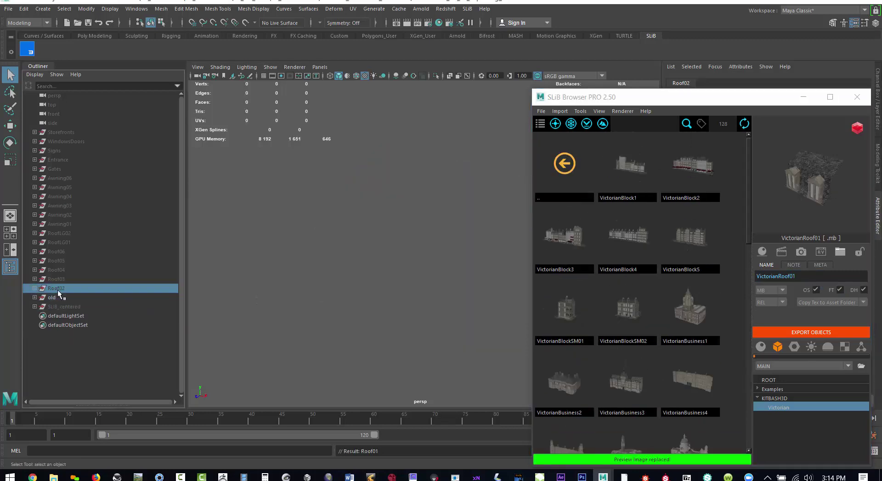
{"action": "key", "text": "shift+h"}
{"action": "left_click", "coordinate": [812, 277]}
{"action": "key", "text": "BackSpace"}
{"action": "type", "text": "2"}
{"action": "left_click", "coordinate": [811, 332]}
{"action": "scroll", "coordinate": [605, 315], "scroll_direction": "down", "scroll_amount": 10}
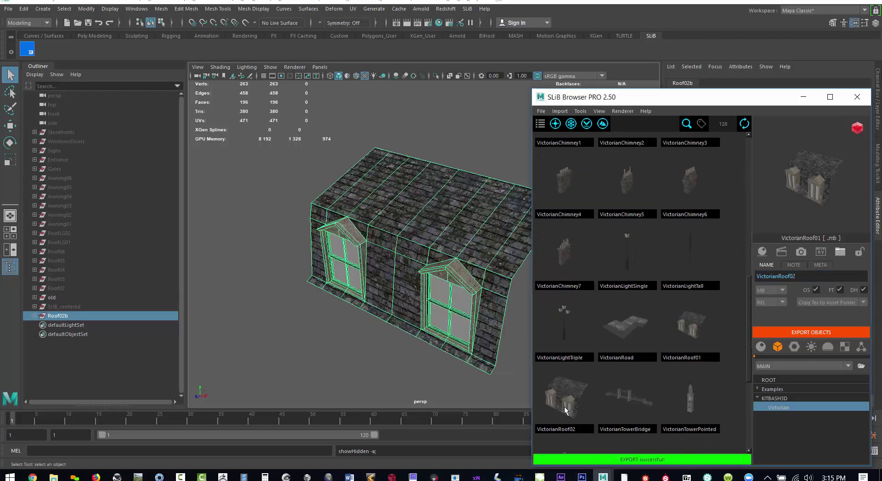
{"action": "left_click", "coordinate": [564, 409]}
{"action": "left_click", "coordinate": [802, 252]}
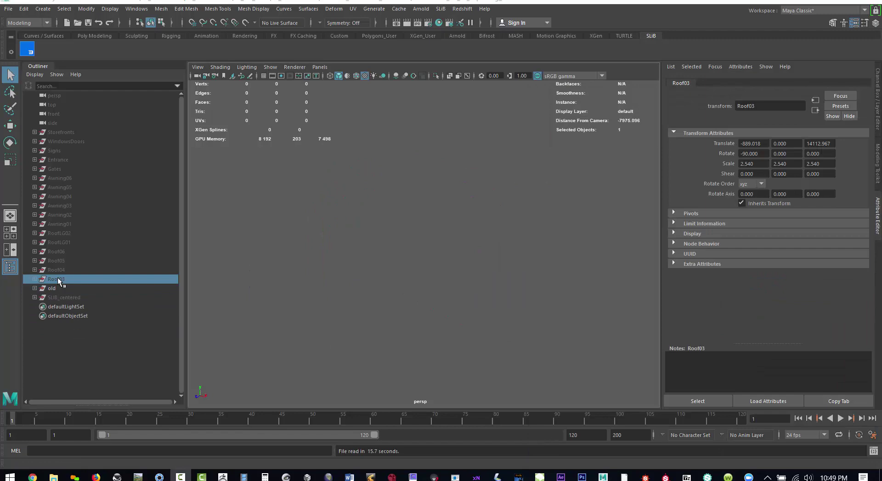
Step: Rename the Roof03 duplicate as Roof03b, export it as VictorianRoof3 with a preview image, and move Roof03 into old
{"action": "double_click", "coordinate": [65, 305]}
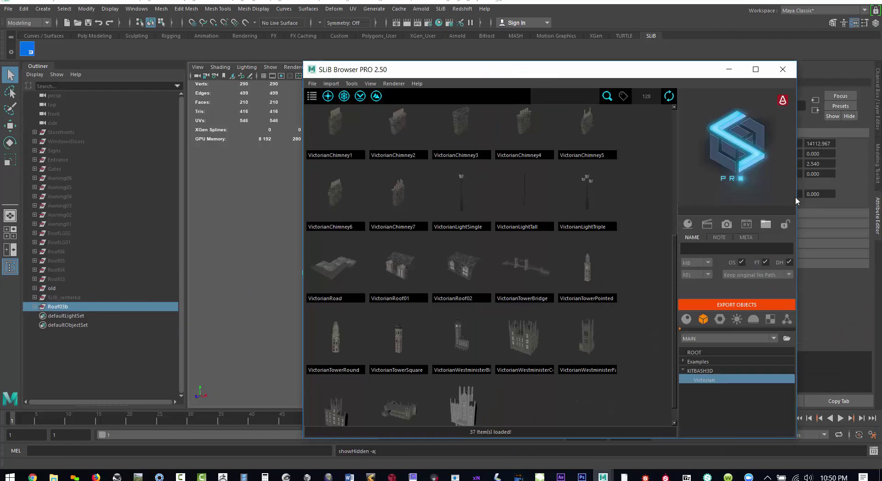
{"action": "left_click_drag", "start_coordinate": [307, 229], "coordinate": [533, 230]}
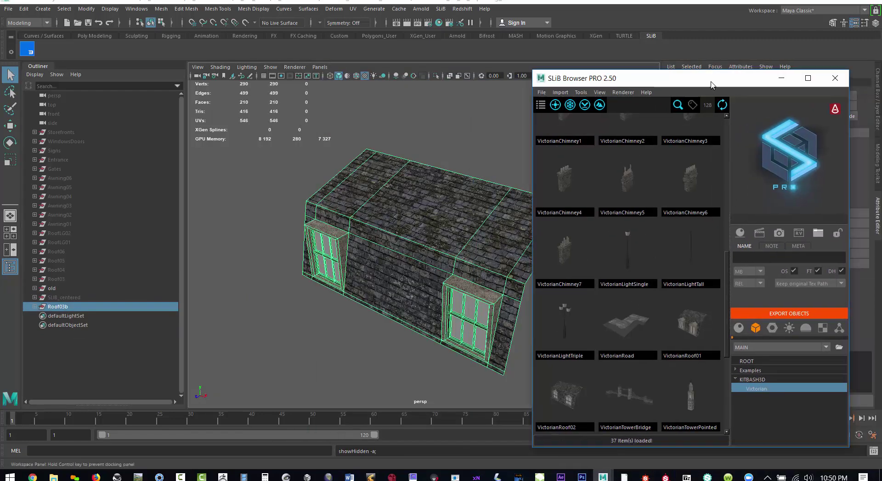
{"action": "left_click", "coordinate": [771, 313]}
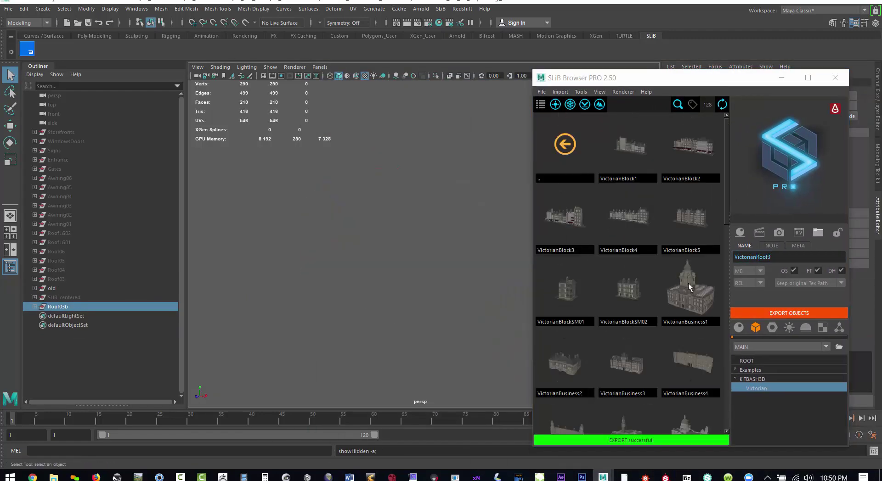
{"action": "scroll", "coordinate": [652, 311], "scroll_direction": "down", "scroll_amount": 10}
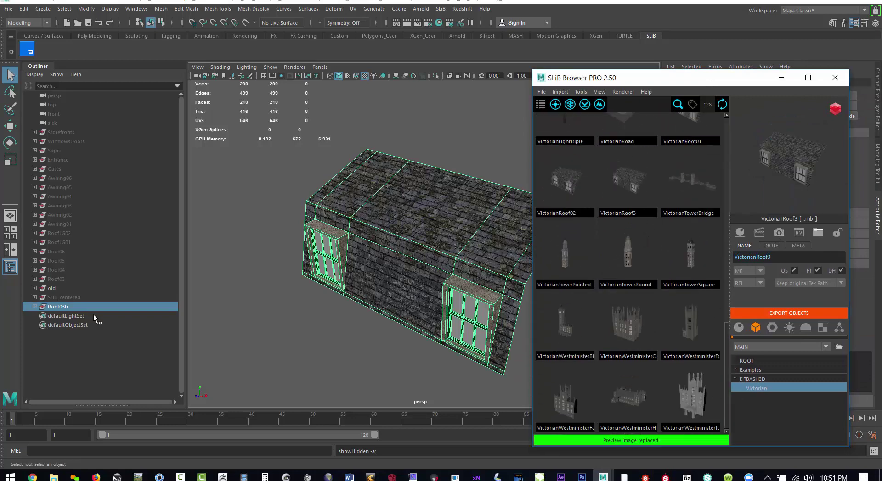
{"action": "middle_click_drag", "start_coordinate": [55, 279], "coordinate": [55, 286]}
Step: Unhide the Roof04 duplicate Roof04b and export it as VictorianRoof4 with a preview image
{"action": "key", "text": "Delete"}
{"action": "key", "text": "shift+h"}
{"action": "left_click", "coordinate": [773, 259]}
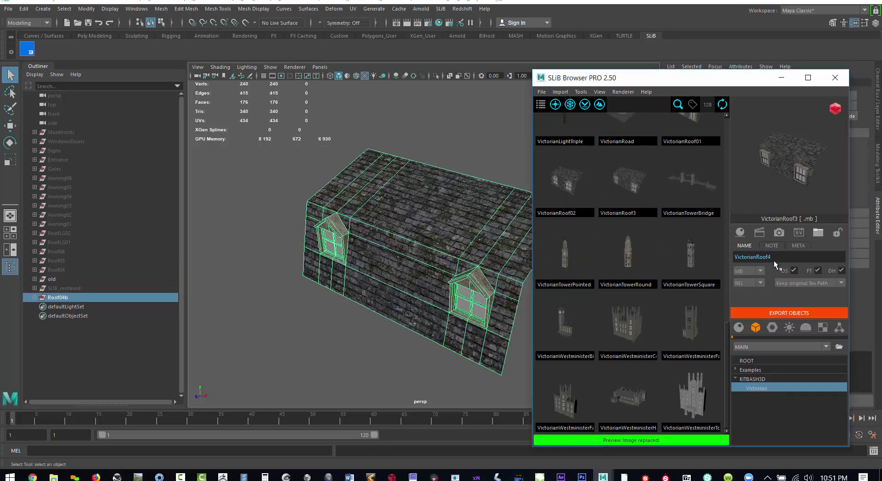
{"action": "key", "text": "BackSpace"}
{"action": "type", "text": "4"}
{"action": "left_click", "coordinate": [774, 313]}
{"action": "scroll", "coordinate": [634, 308], "scroll_direction": "down", "scroll_amount": 10}
{"action": "left_click", "coordinate": [690, 353]}
{"action": "left_click", "coordinate": [779, 234]}
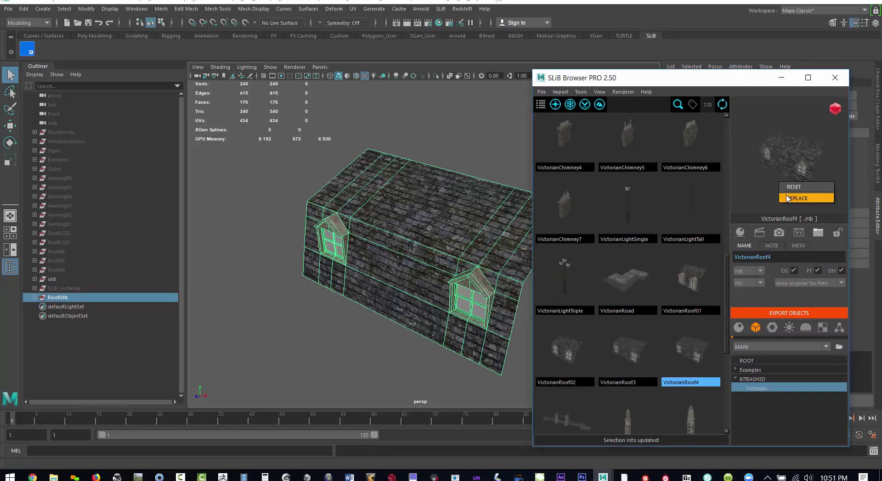
{"action": "left_click", "coordinate": [787, 199]}
Step: Unhide the Roof05 duplicate Roof05b and export it as VictorianRoof5
{"action": "key", "text": "shift+h"}
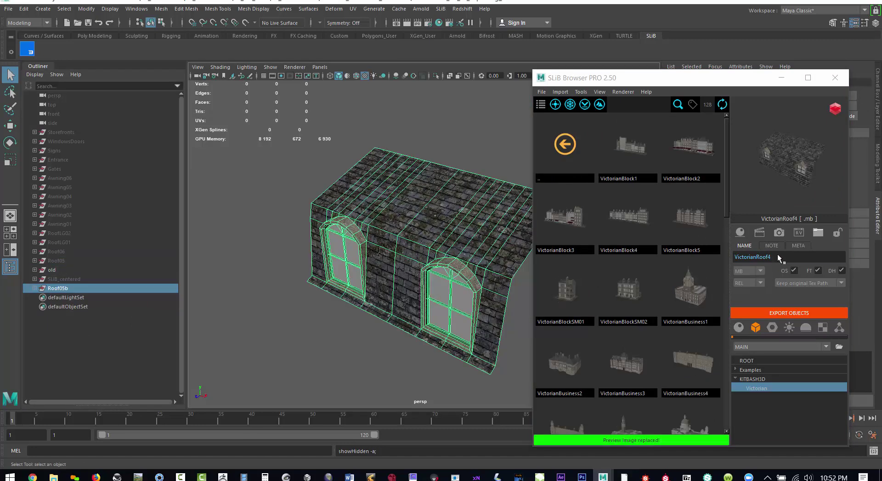
{"action": "left_click", "coordinate": [777, 258]}
{"action": "key", "text": "BackSpace"}
{"action": "type", "text": "5"}
{"action": "left_click", "coordinate": [781, 313]}
{"action": "left_click", "coordinate": [420, 245]}
{"action": "scroll", "coordinate": [682, 315], "scroll_direction": "down", "scroll_amount": 10}
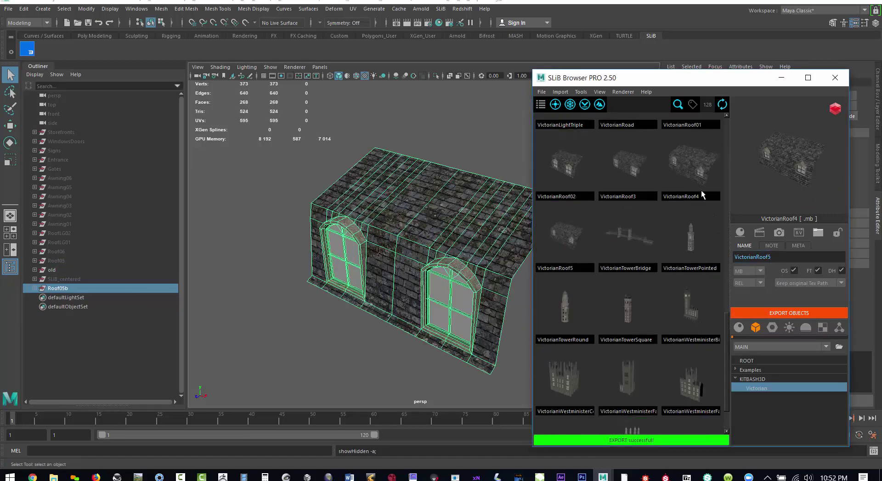
Step: Replace the preview image of VictorianRoof5, hide Roof05b, and file Roof05b under SLIB_centered and Roof05 under old
{"action": "right_click", "coordinate": [777, 198]}
{"action": "left_click", "coordinate": [787, 202]}
{"action": "key", "text": "ctrl+h"}
{"action": "middle_click_drag", "start_coordinate": [58, 288], "coordinate": [52, 270]}
{"action": "middle_click_drag", "start_coordinate": [56, 261], "coordinate": [52, 272]}
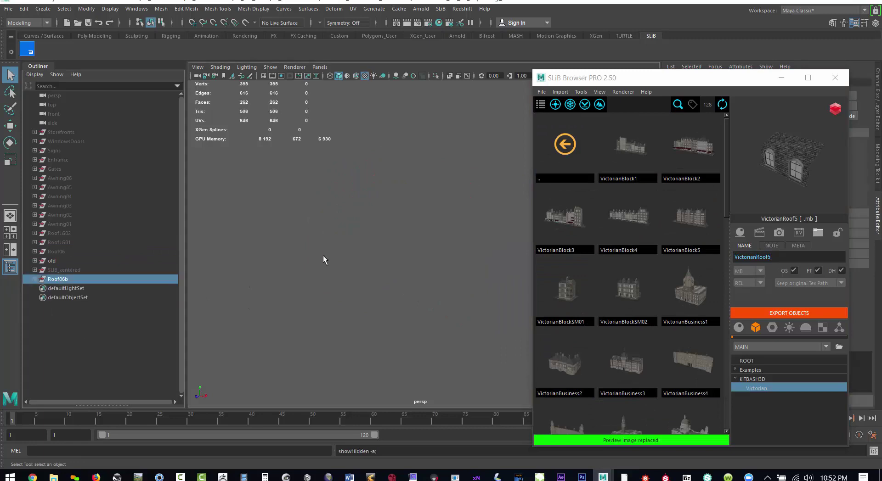
Step: Export Roof06b as VictorianRoof6 and replace that asset's preview image
{"action": "left_click", "coordinate": [787, 258]}
{"action": "key", "text": "BackSpace"}
{"action": "type", "text": "6"}
{"action": "left_click", "coordinate": [785, 314]}
{"action": "left_click", "coordinate": [420, 244]}
{"action": "left_click", "coordinate": [58, 281]}
{"action": "left_click_drag", "start_coordinate": [726, 170], "coordinate": [734, 376]}
{"action": "left_click", "coordinate": [629, 252]}
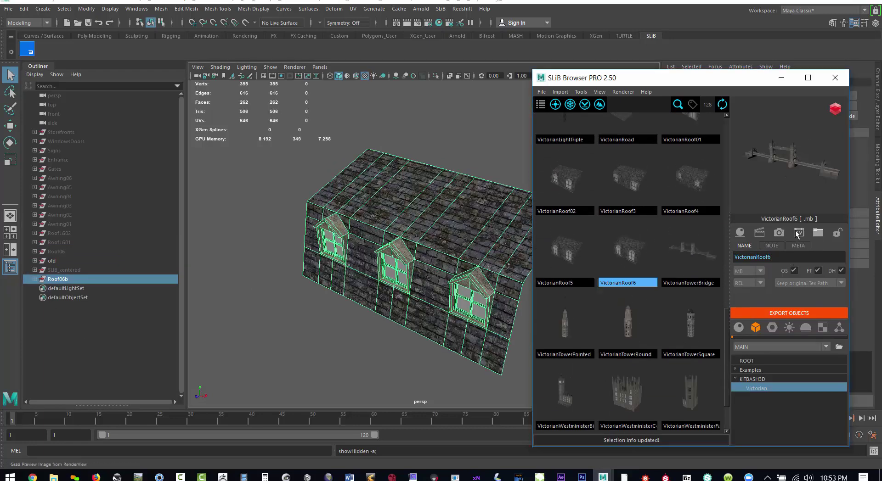
{"action": "left_click", "coordinate": [799, 233]}
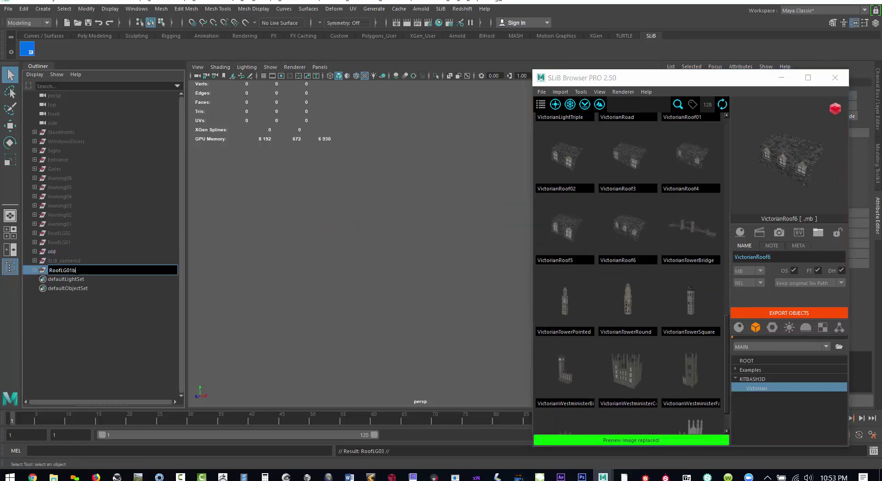
Step: Name the large roof duplicate RoofLG01b, and export the two large roofs as VictorianRoofLG01 and VictorianRoofLG02 with preview images
{"action": "key", "text": "Return"}
{"action": "left_click", "coordinate": [789, 313]}
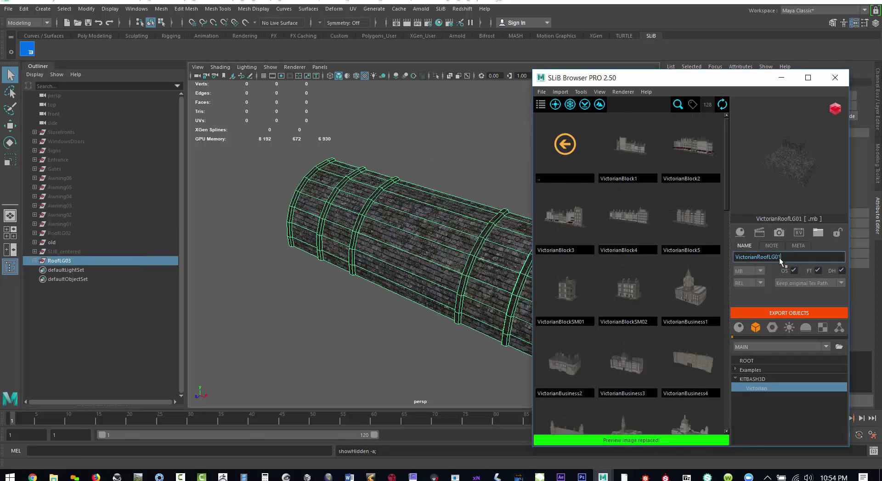
{"action": "left_click", "coordinate": [788, 313]}
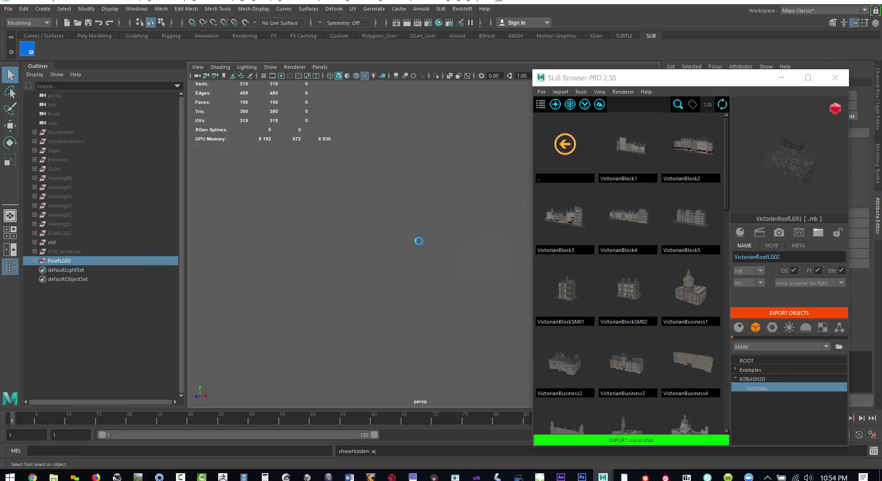
{"action": "left_click", "coordinate": [779, 232]}
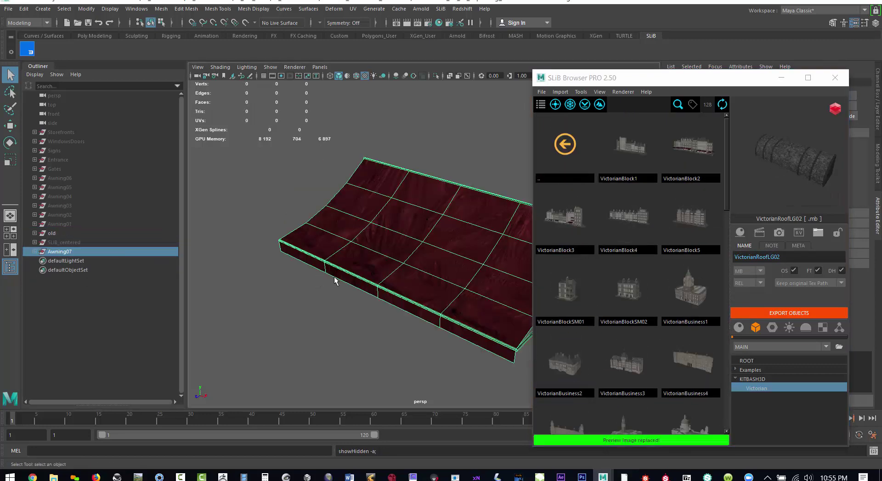
Step: Export Awning01b as VictorianAwning01 and give it a snapshot preview image
{"action": "left_click", "coordinate": [791, 313]}
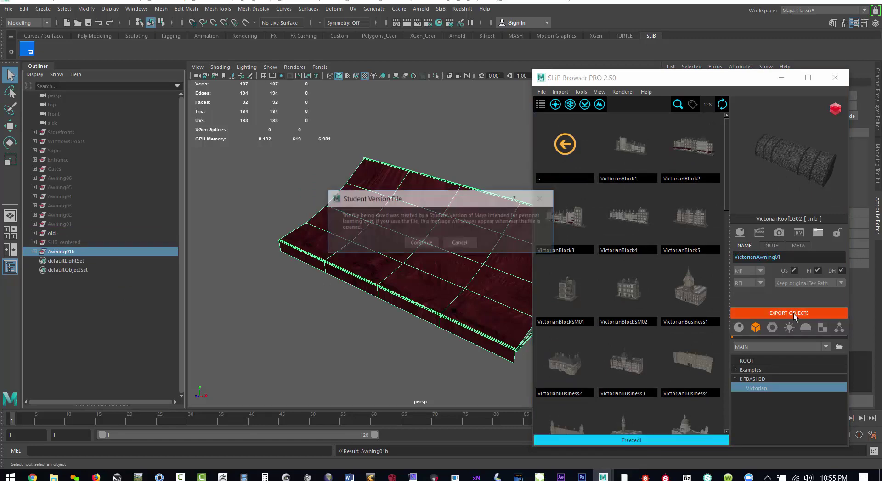
{"action": "left_click", "coordinate": [779, 233]}
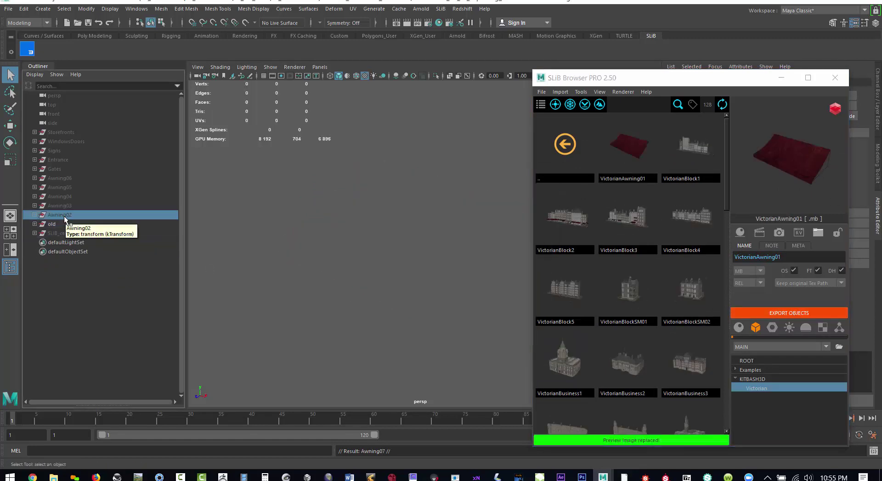
Step: Unhide Awning02b, export it as VictorianAwning02 with a snapshot preview, and file both Awning02 versions into their groups
{"action": "key", "text": "shift+h"}
{"action": "left_click", "coordinate": [787, 257]}
{"action": "key", "text": "BackSpace"}
{"action": "type", "text": "2"}
{"action": "left_click", "coordinate": [774, 314]}
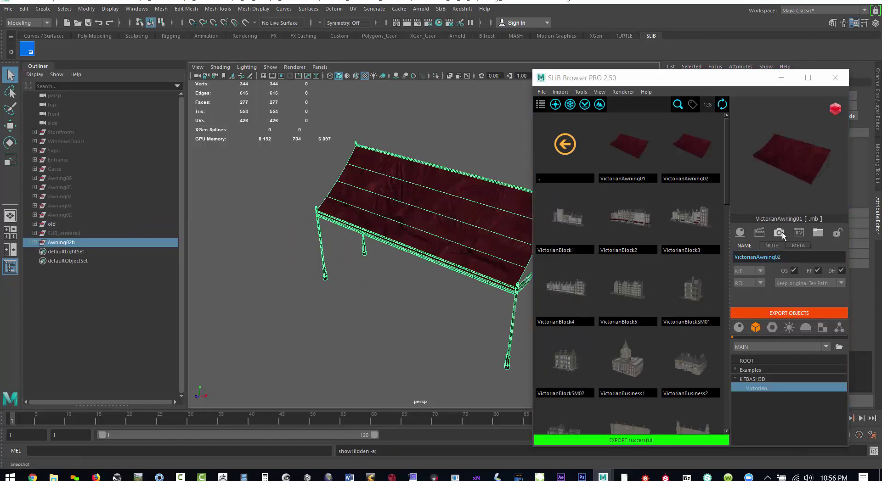
{"action": "left_click", "coordinate": [690, 148]}
{"action": "left_click", "coordinate": [779, 233]}
{"action": "left_click", "coordinate": [65, 216]}
{"action": "middle_click_drag", "start_coordinate": [61, 243], "coordinate": [61, 224]}
Step: Duplicate Awning03, rename the copy as Awning03b and unhide it
{"action": "left_click", "coordinate": [62, 206]}
{"action": "key", "text": "ctrl+d"}
{"action": "double_click", "coordinate": [86, 234]}
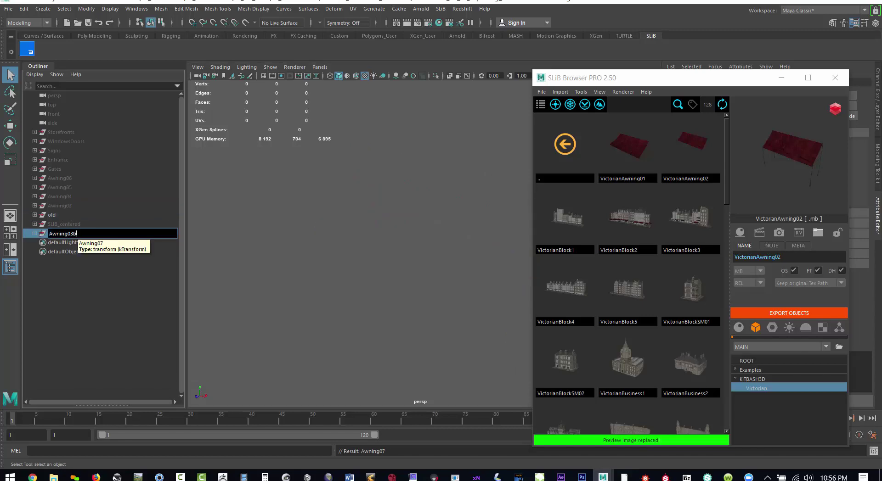
{"action": "key", "text": "Return"}
{"action": "key", "text": "shift+h"}
Step: Export Awning03b as VictorianAwning03 with a snapshot preview, and file Awning03 and Awning03b into their groups
{"action": "left_click", "coordinate": [787, 258]}
{"action": "type", "text": "3"}
{"action": "left_click", "coordinate": [781, 313]}
{"action": "left_click", "coordinate": [419, 244]}
{"action": "left_click", "coordinate": [566, 219]}
{"action": "left_click", "coordinate": [780, 233]}
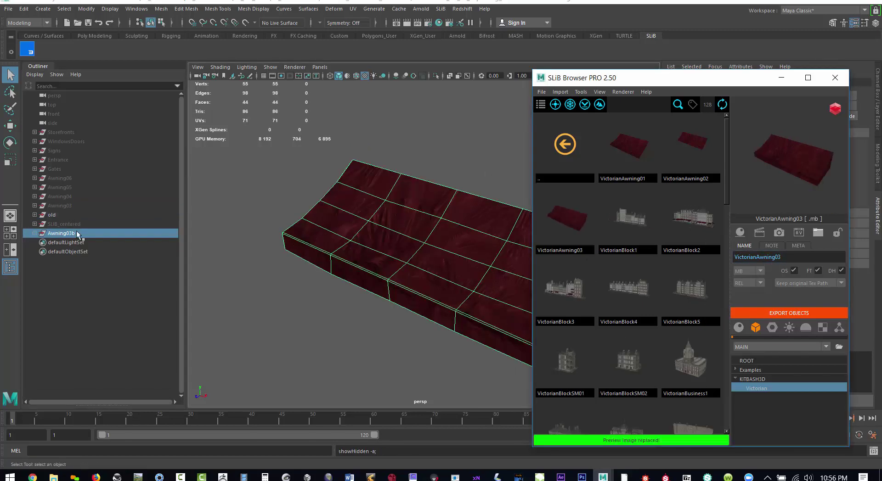
{"action": "left_click", "coordinate": [63, 207]}
{"action": "middle_click_drag", "start_coordinate": [78, 234], "coordinate": [56, 215]}
Step: Duplicate Awning04 as Awning04b, export it as VictorianAwning04 with a preview image, and file it away
{"action": "left_click", "coordinate": [61, 197]}
{"action": "key", "text": "ctrl+d"}
{"action": "double_click", "coordinate": [69, 225]}
{"action": "type", "text": "Awning04b"}
{"action": "key", "text": "Return"}
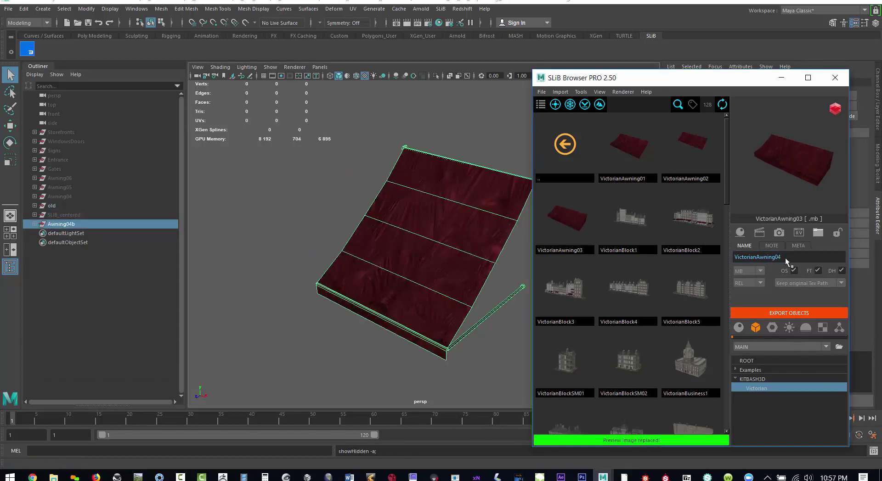
{"action": "key", "text": "Delete"}
Step: Export the Awning05 duplicate Awning05b as VictorianAwning05, and move Awning05b into SLIB_centered and Awning05 into old
{"action": "left_click", "coordinate": [59, 187]}
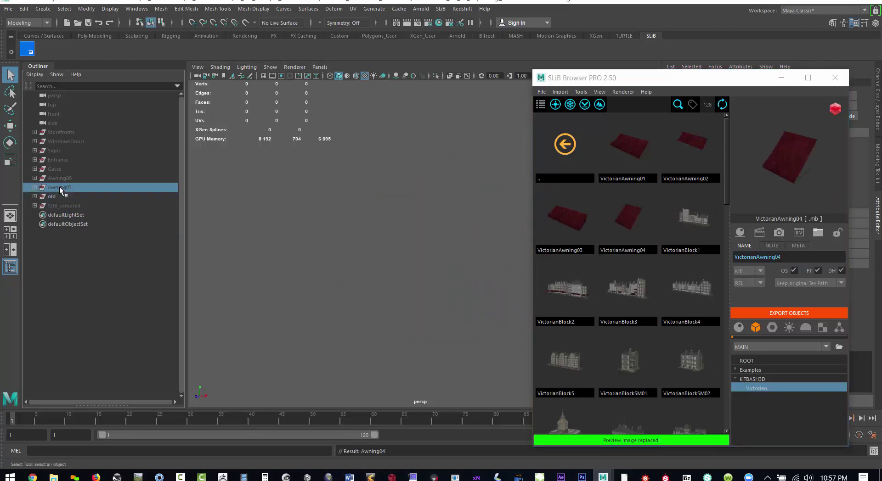
{"action": "key", "text": "shift+p"}
{"action": "key", "text": "shift+h"}
{"action": "left_click", "coordinate": [789, 313]}
{"action": "left_click", "coordinate": [420, 243]}
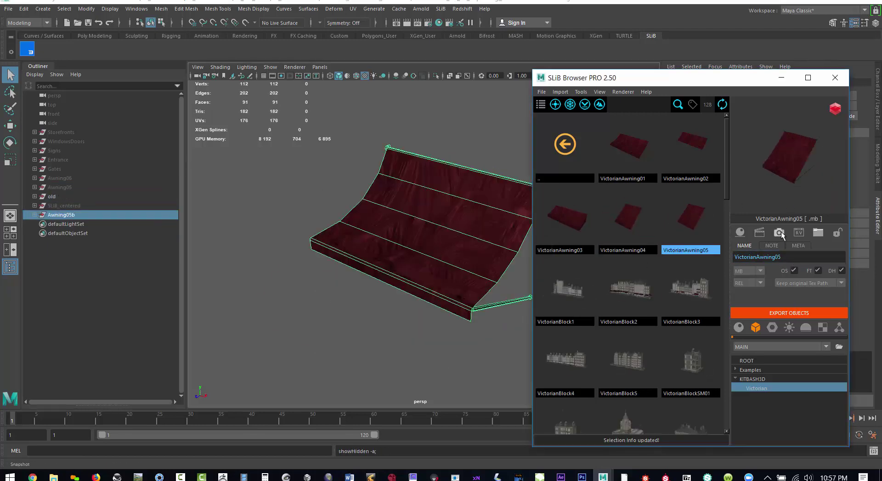
{"action": "middle_click_drag", "start_coordinate": [63, 216], "coordinate": [64, 206]}
{"action": "middle_click_drag", "start_coordinate": [60, 188], "coordinate": [52, 197]}
Step: Duplicate Awning06 as Awning06b, unhide it and set the asset name to VictorianAwning06
{"action": "left_click", "coordinate": [60, 178]}
{"action": "key", "text": "ctrl+d"}
{"action": "key", "text": "shift+h"}
{"action": "left_click", "coordinate": [787, 258]}
{"action": "key", "text": "BackSpace"}
{"action": "type", "text": "6"}
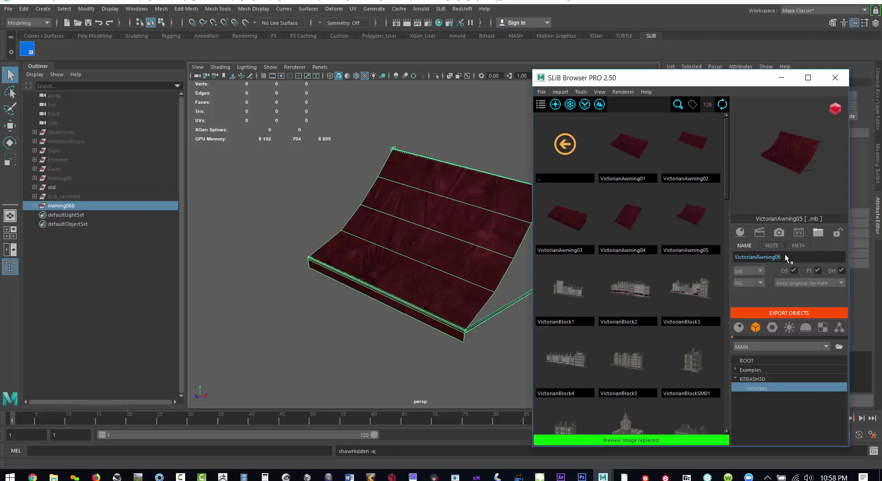
Step: Export Awning06b under the entered name with a replaced preview image, and file the Awning06 objects into their groups
{"action": "left_click", "coordinate": [789, 314]}
{"action": "left_click", "coordinate": [433, 252]}
{"action": "left_click", "coordinate": [803, 195]}
{"action": "middle_click_drag", "start_coordinate": [63, 206], "coordinate": [58, 187]}
Step: Duplicate the Gates group, unhide the copy and export it as VictorianGates
{"action": "left_click", "coordinate": [66, 170]}
{"action": "key", "text": "ctrl+d"}
{"action": "key", "text": "shift+h"}
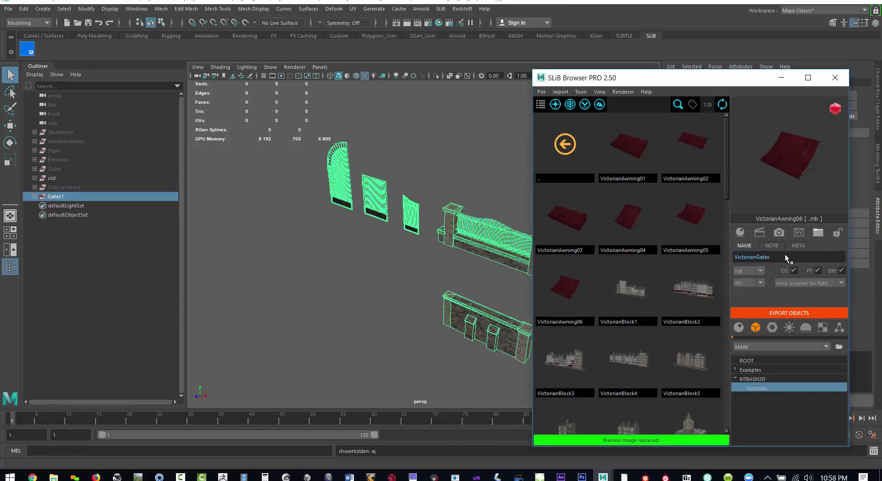
{"action": "left_click", "coordinate": [791, 313]}
{"action": "scroll", "coordinate": [610, 319], "scroll_direction": "down", "scroll_amount": 19}
{"action": "left_click", "coordinate": [616, 297]}
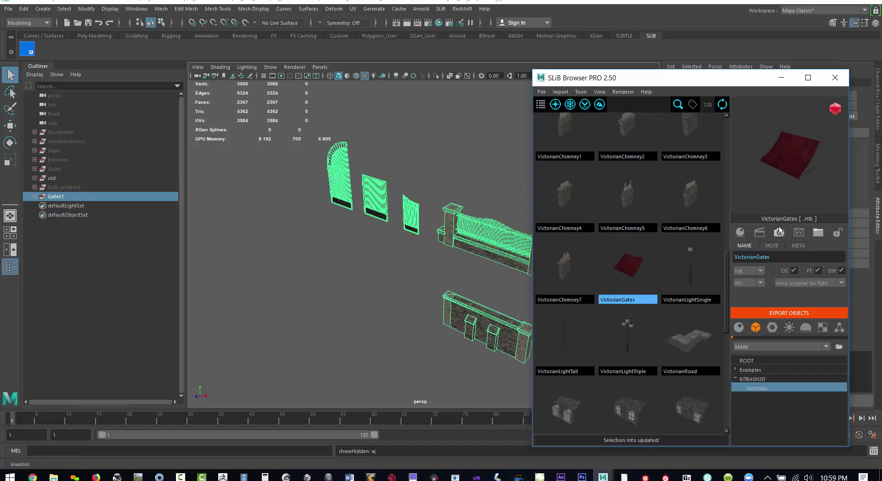
Step: Replace the VictorianGates preview with a viewport snapshot, and file the gates objects into their groups
{"action": "scroll", "coordinate": [450, 257], "scroll_direction": "up", "scroll_amount": 4}
{"action": "left_click", "coordinate": [779, 234]}
{"action": "left_click", "coordinate": [778, 233]}
{"action": "key", "text": "Delete"}
Step: Duplicate the Entrance group, unhide the copy and export it as VictorianEntrance
{"action": "left_click", "coordinate": [58, 160]}
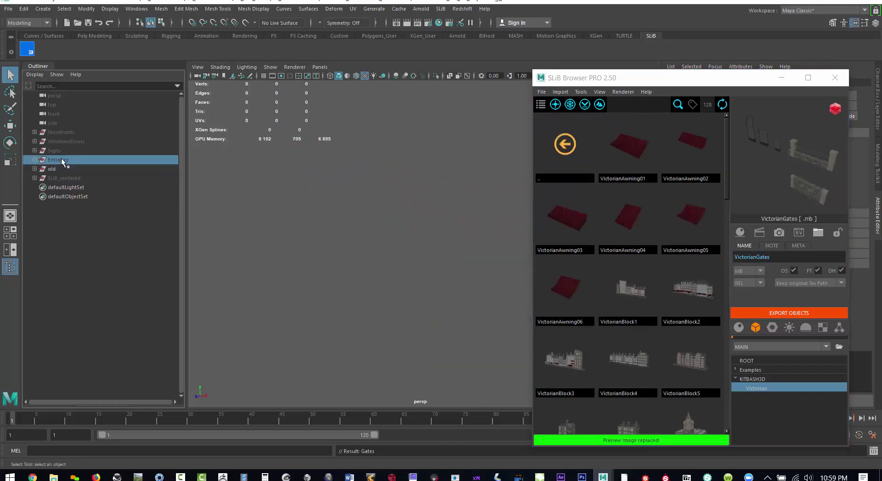
{"action": "key", "text": "ctrl+d"}
{"action": "key", "text": "shift+h"}
{"action": "left_click", "coordinate": [783, 313]}
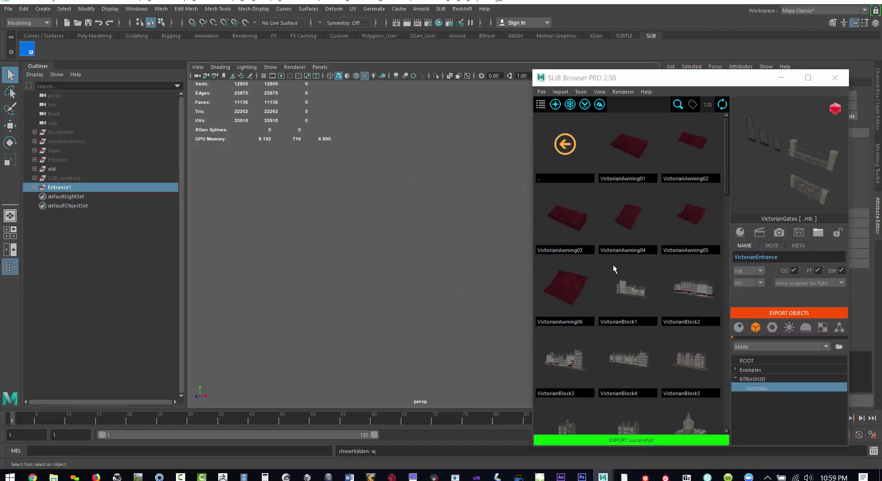
Step: Give VictorianEntrance a viewport snapshot as its preview image, and file the exported entrance copy into its group
{"action": "scroll", "coordinate": [615, 272], "scroll_direction": "down", "scroll_amount": 15}
{"action": "left_click", "coordinate": [627, 230]}
{"action": "left_click", "coordinate": [779, 235]}
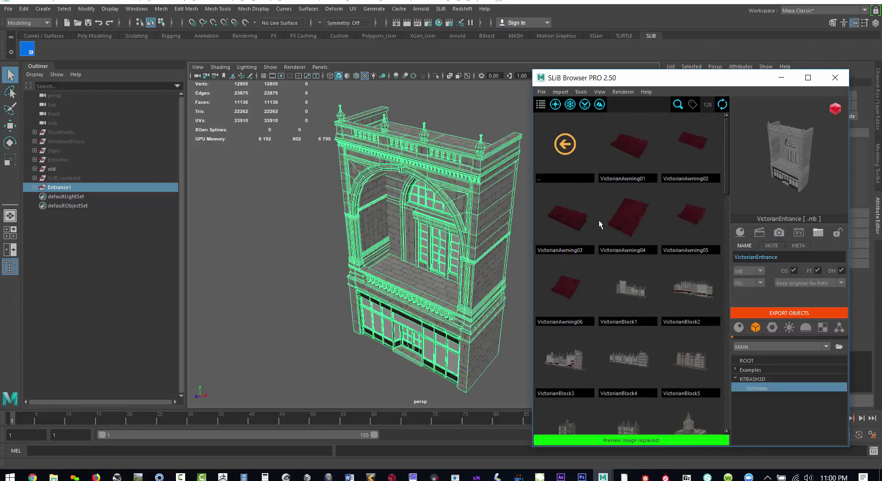
{"action": "middle_click_drag", "start_coordinate": [69, 188], "coordinate": [59, 169]}
Step: Duplicate the Signs group, unhide the copy and export it as VictorianSigns
{"action": "left_click", "coordinate": [55, 151]}
{"action": "key", "text": "ctrl+d"}
{"action": "key", "text": "shift+h"}
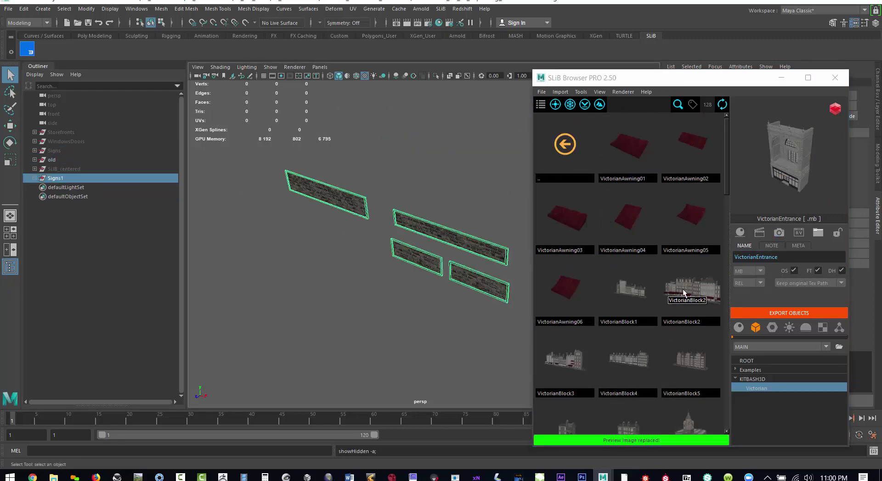
{"action": "key", "text": "BackSpace"}
{"action": "key", "text": "BackSpace"}
{"action": "key", "text": "BackSpace"}
{"action": "key", "text": "BackSpace"}
{"action": "type", "text": "Signs"}
{"action": "left_click", "coordinate": [783, 313]}
{"action": "left_click", "coordinate": [421, 244]}
Step: Replace the VictorianSigns preview with a framed viewport snapshot, and move Signs1 into SLIB_centered and Signs into old
{"action": "left_click", "coordinate": [567, 382]}
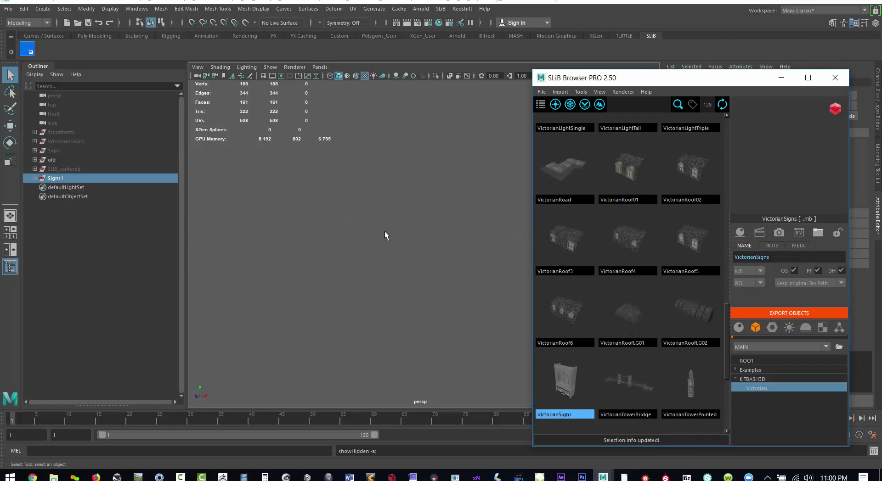
{"action": "key", "text": "f"}
{"action": "left_click", "coordinate": [779, 233]}
{"action": "right_click", "coordinate": [786, 159]}
{"action": "left_click", "coordinate": [803, 176]}
{"action": "middle_click_drag", "start_coordinate": [56, 178], "coordinate": [59, 169]}
{"action": "middle_click_drag", "start_coordinate": [54, 150], "coordinate": [55, 160]}
Step: Duplicate the WindowsDoors group, unhide the copy and export it as VictorianWindowsDoors
{"action": "left_click", "coordinate": [63, 141]}
{"action": "key", "text": "ctrl+d"}
{"action": "key", "text": "shift+h"}
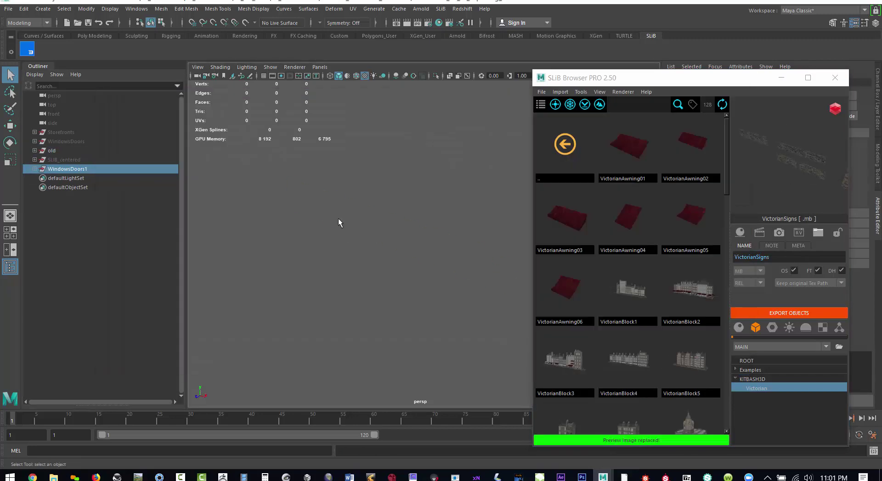
{"action": "key", "text": "f"}
{"action": "left_click_drag", "start_coordinate": [596, 81], "coordinate": [583, 104]}
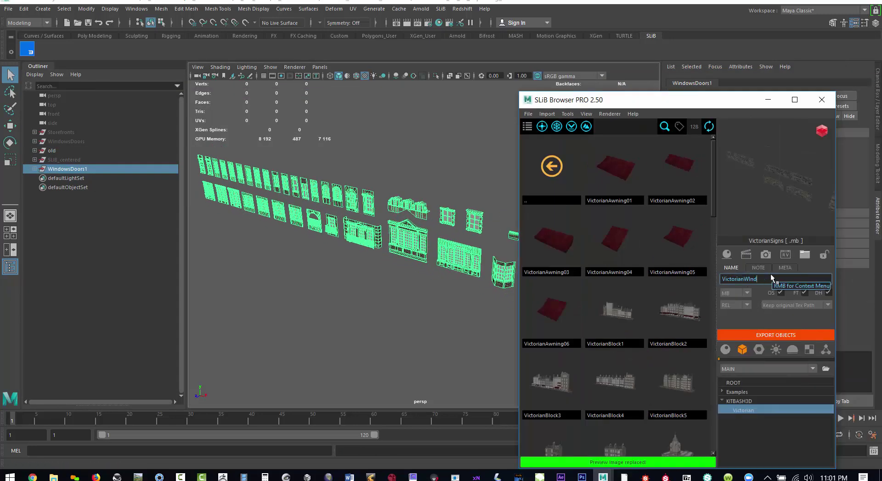
{"action": "left_click", "coordinate": [776, 335]}
{"action": "left_click_drag", "start_coordinate": [453, 254], "coordinate": [865, 287], "text": "alt"}
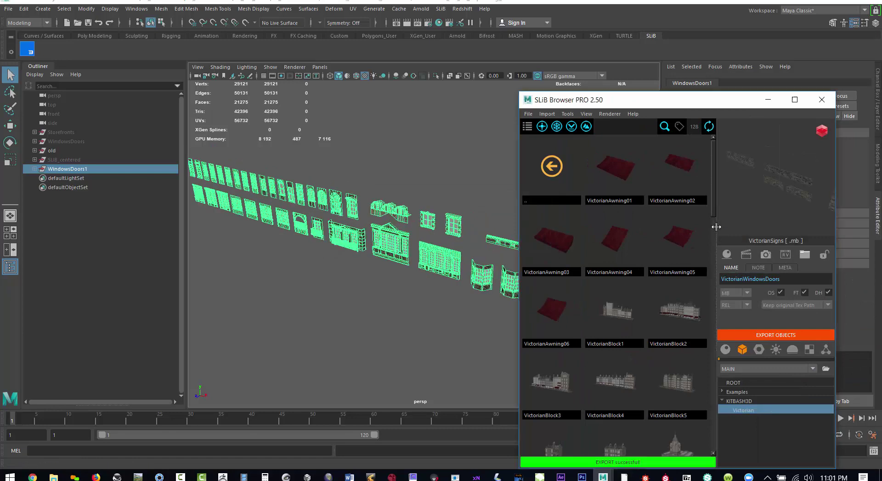
Step: Unhide the storefronts copy Storefronts1 and export it as VictorianStoreFronts
{"action": "key", "text": "shift+h"}
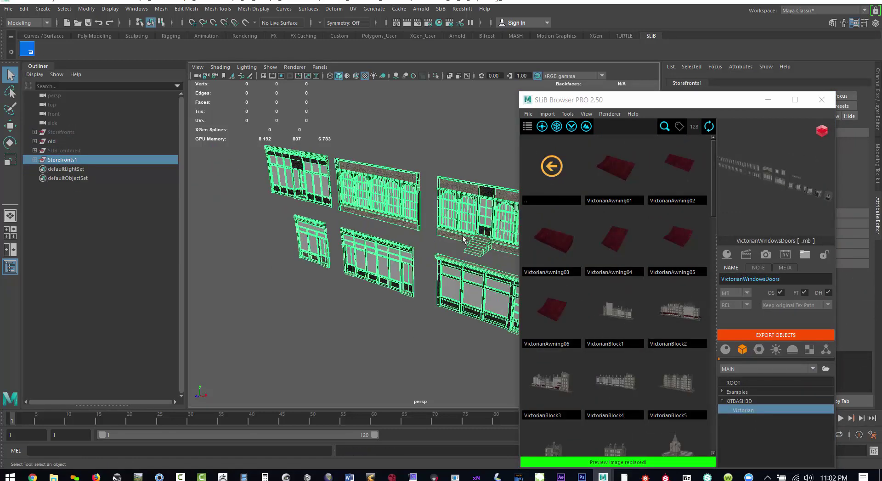
{"action": "left_click", "coordinate": [798, 277]}
{"action": "key", "text": "BackSpace"}
{"action": "key", "text": "BackSpace"}
{"action": "key", "text": "BackSpace"}
{"action": "key", "text": "BackSpace"}
{"action": "key", "text": "BackSpace"}
{"action": "key", "text": "BackSpace"}
{"action": "key", "text": "BackSpace"}
{"action": "key", "text": "BackSpace"}
{"action": "key", "text": "BackSpace"}
{"action": "key", "text": "BackSpace"}
{"action": "key", "text": "BackSpace"}
{"action": "key", "text": "BackSpace"}
{"action": "type", "text": "StoreFronts"}
{"action": "left_click", "coordinate": [793, 337]}
Step: Frame the storefronts and replace the VictorianStoreFronts preview with a viewport snapshot
{"action": "key", "text": "f"}
{"action": "scroll", "coordinate": [380, 250], "scroll_direction": "up", "scroll_amount": 6}
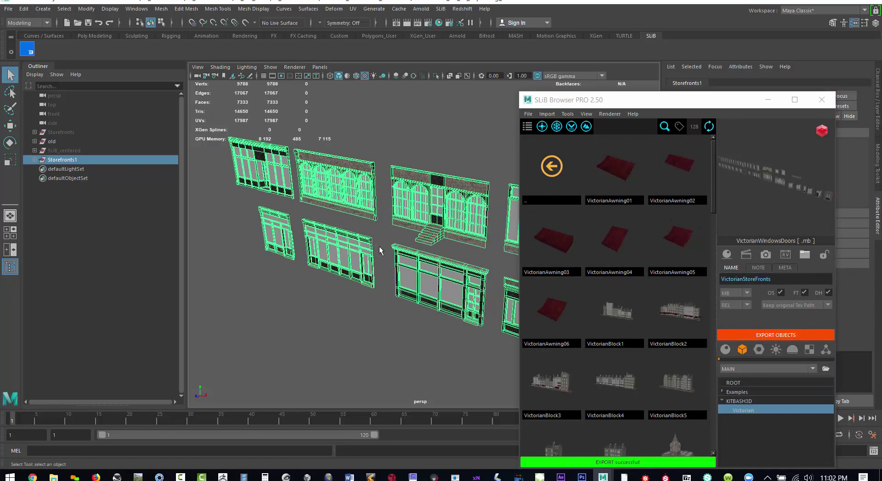
{"action": "scroll", "coordinate": [630, 366], "scroll_direction": "down", "scroll_amount": 15}
{"action": "scroll", "coordinate": [630, 365], "scroll_direction": "up", "scroll_amount": 3}
{"action": "left_click", "coordinate": [615, 275]}
{"action": "left_click", "coordinate": [766, 255]}
Step: File Storefronts1 under SLIB_centered and the original Storefronts under old
{"action": "key", "text": "Delete"}
{"action": "left_click", "coordinate": [69, 134]}
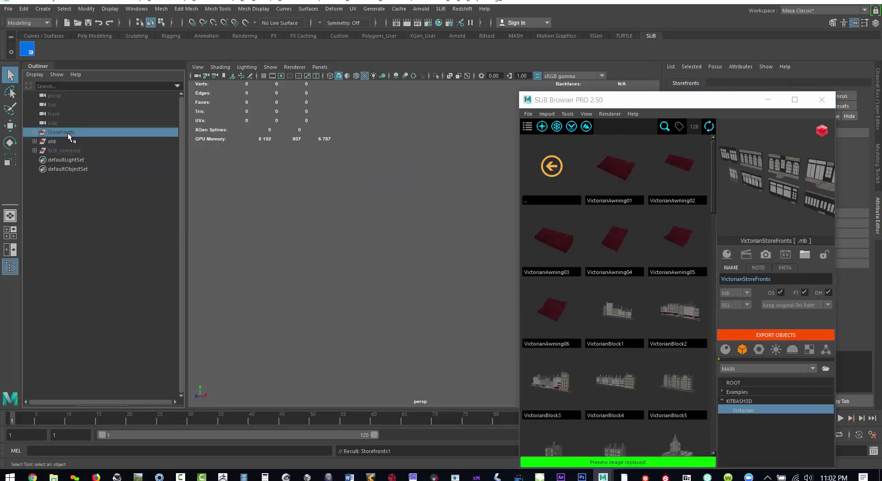
{"action": "key", "text": "Delete"}
Step: Inspect the contents of the SLIB_centered group in the viewport and hide the group again
{"action": "left_click", "coordinate": [66, 142]}
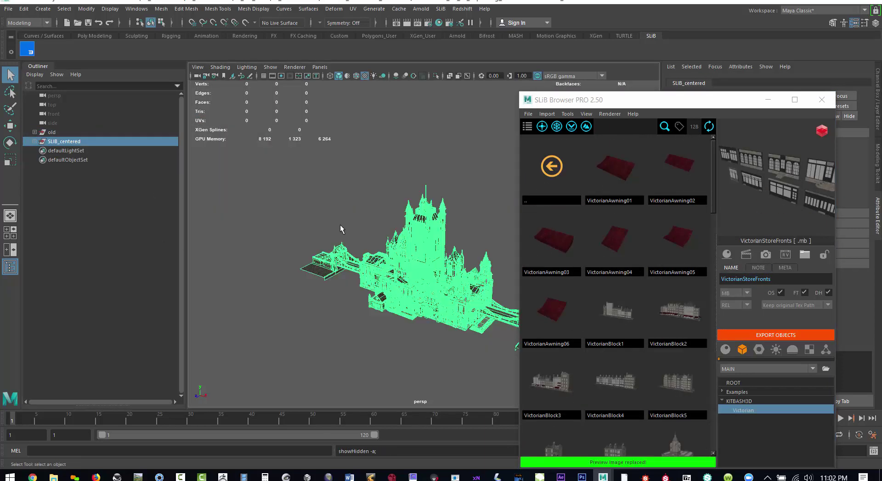
{"action": "mouse_move", "coordinate": [598, 99]}
{"action": "left_mouse_down"}
{"action": "mouse_move", "coordinate": [726, 163]}
{"action": "mouse_move", "coordinate": [724, 193]}
{"action": "left_mouse_up"}
{"action": "left_click", "coordinate": [306, 341]}
{"action": "left_click", "coordinate": [65, 141]}
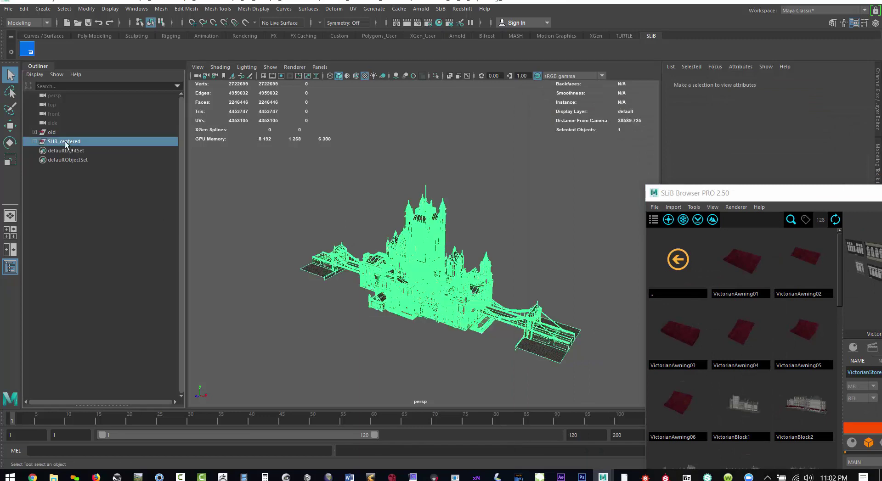
{"action": "key", "text": "ctrl+h"}
Step: Unhide all objects inside the old group, down to Storefronts
{"action": "left_click", "coordinate": [51, 132]}
{"action": "left_click", "coordinate": [34, 132]}
{"action": "left_click", "coordinate": [59, 142]}
{"action": "scroll", "coordinate": [181, 165], "scroll_direction": "down", "scroll_amount": 10}
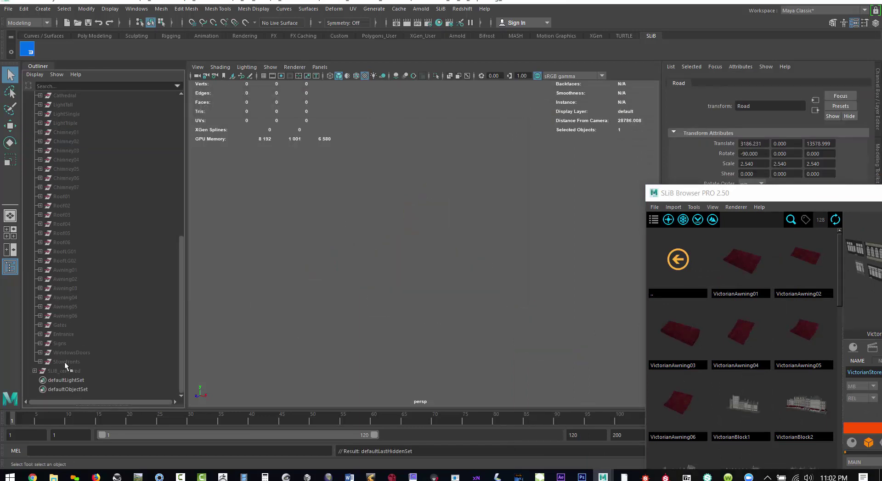
{"action": "left_click", "coordinate": [64, 362], "text": "shift"}
{"action": "key", "text": "shift+h"}
{"action": "left_click", "coordinate": [338, 349]}
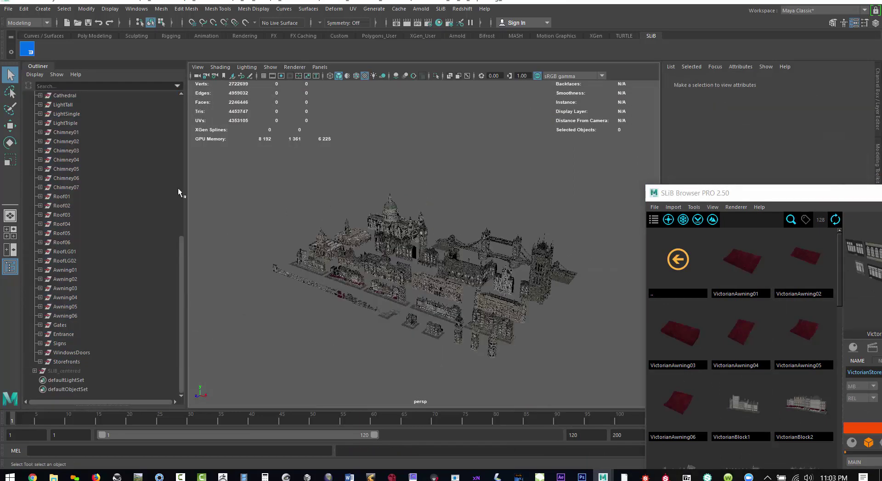
Step: Hide the old group as a whole and collapse its hierarchy
{"action": "scroll", "coordinate": [52, 133], "scroll_direction": "up", "scroll_amount": 10}
{"action": "left_click", "coordinate": [52, 132]}
{"action": "key", "text": "ctrl+h"}
{"action": "left_click", "coordinate": [35, 133]}
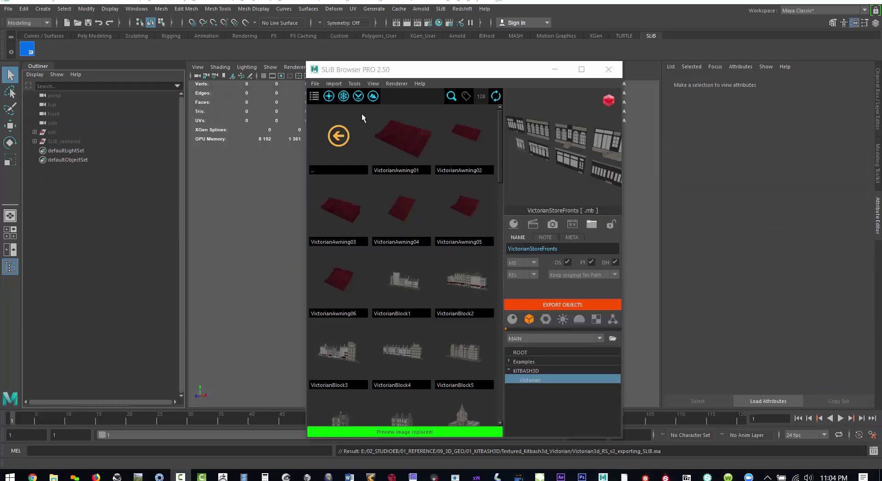
Step: Reload the Victorian library and look through its exported assets, checking the VictorianEntrance preview
{"action": "left_click", "coordinate": [339, 137]}
{"action": "left_click", "coordinate": [409, 146]}
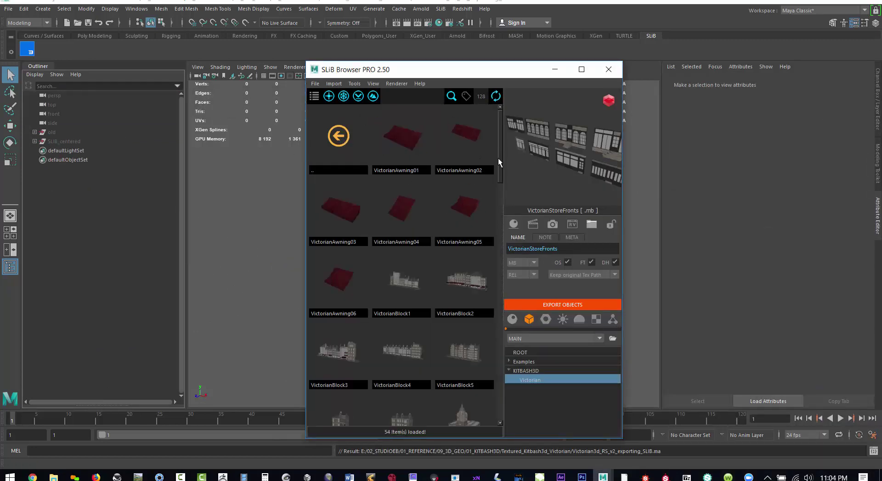
{"action": "left_click_drag", "start_coordinate": [498, 159], "coordinate": [478, 309]}
{"action": "left_click", "coordinate": [403, 140]}
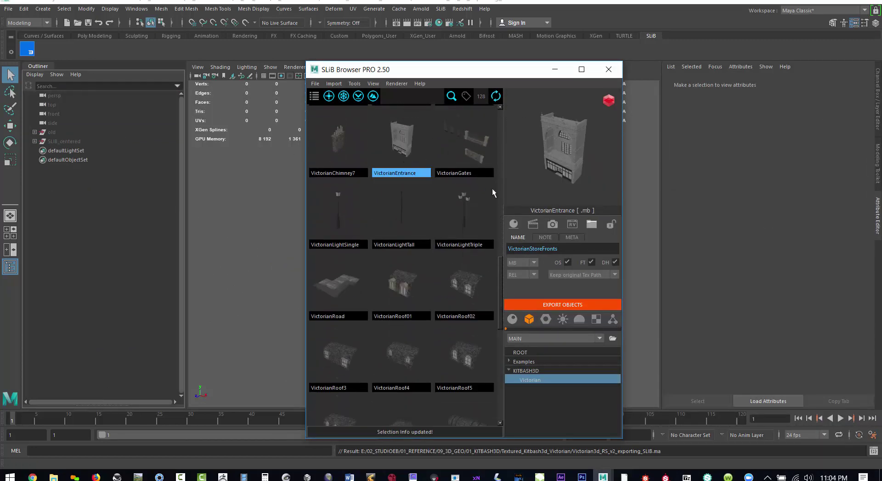
Step: Check the VictorianLightTriple preview and return to the first assets of the Victorian library
{"action": "left_click", "coordinate": [472, 221]}
{"action": "right_click", "coordinate": [472, 213]}
{"action": "left_click", "coordinate": [455, 68]}
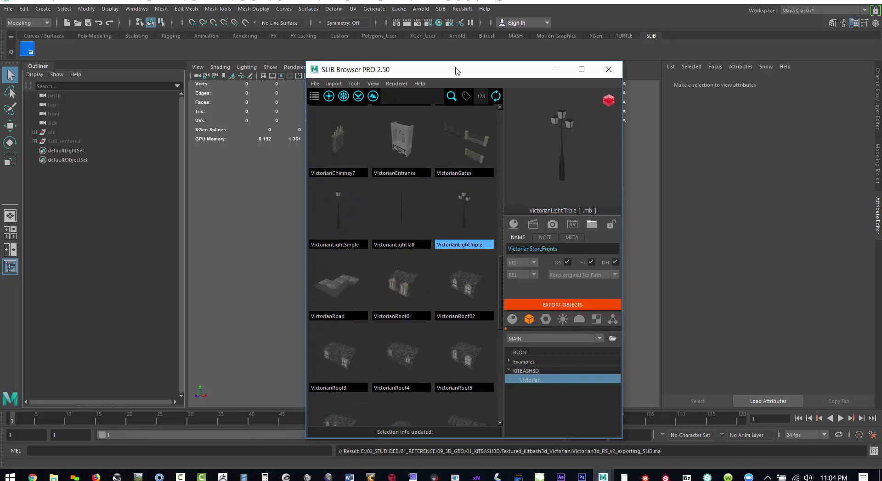
{"action": "left_click_drag", "start_coordinate": [500, 280], "coordinate": [507, 108]}
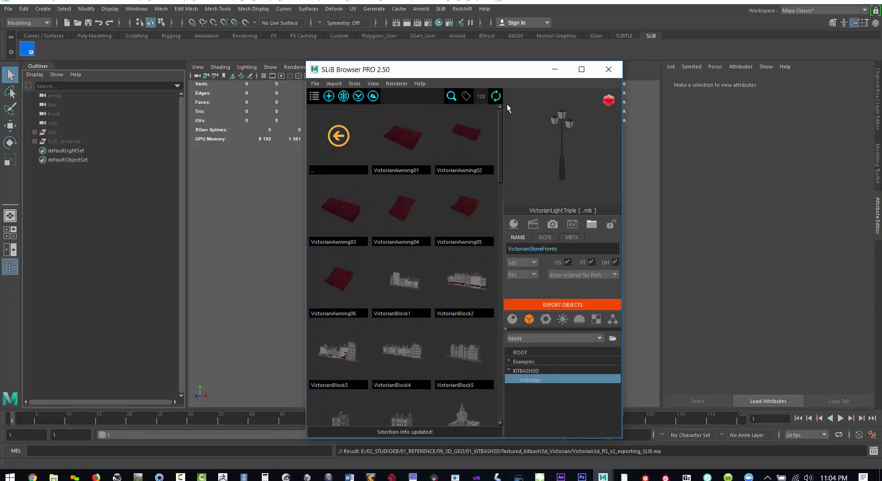